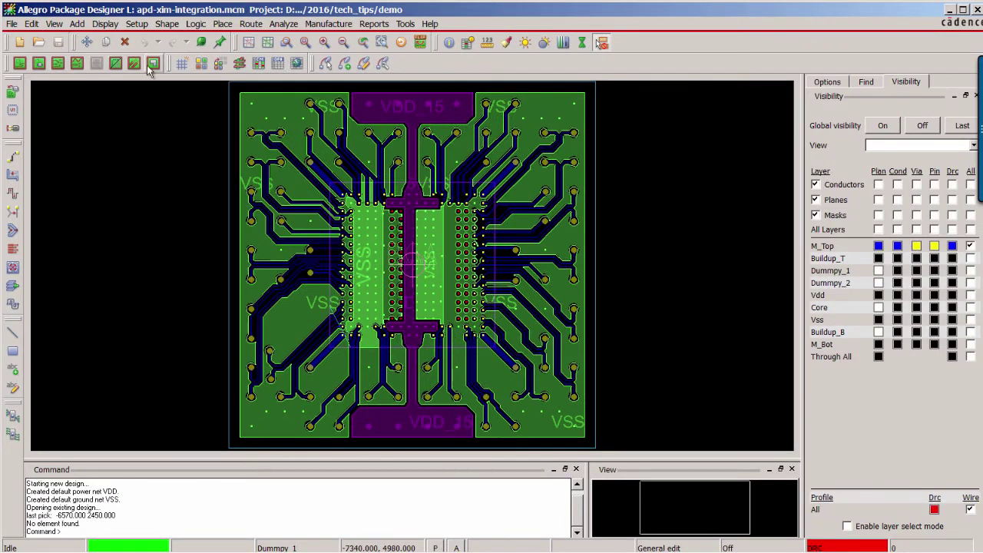
Step: Change the editor, keeping Allegro Package Designer L as the product
left_click(13, 25)
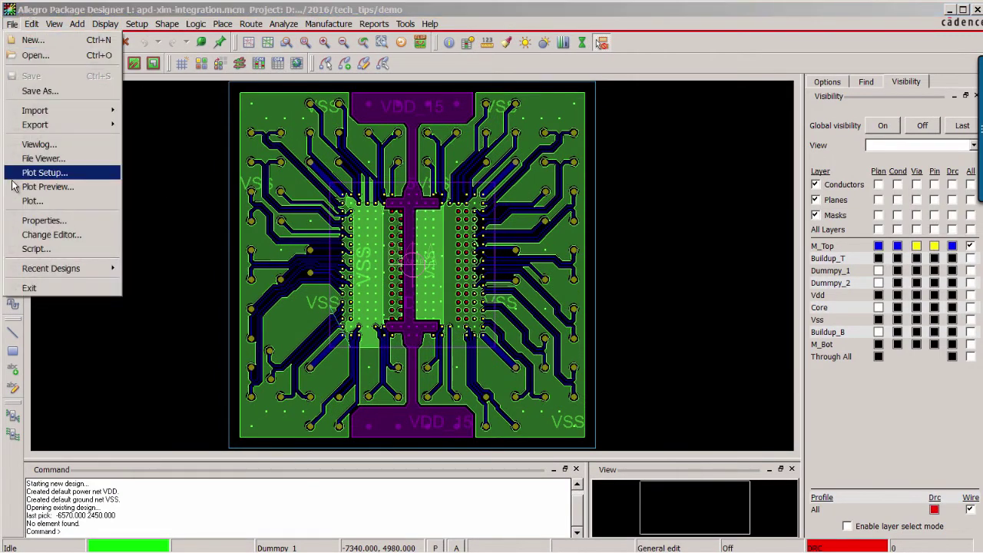
left_click(49, 235)
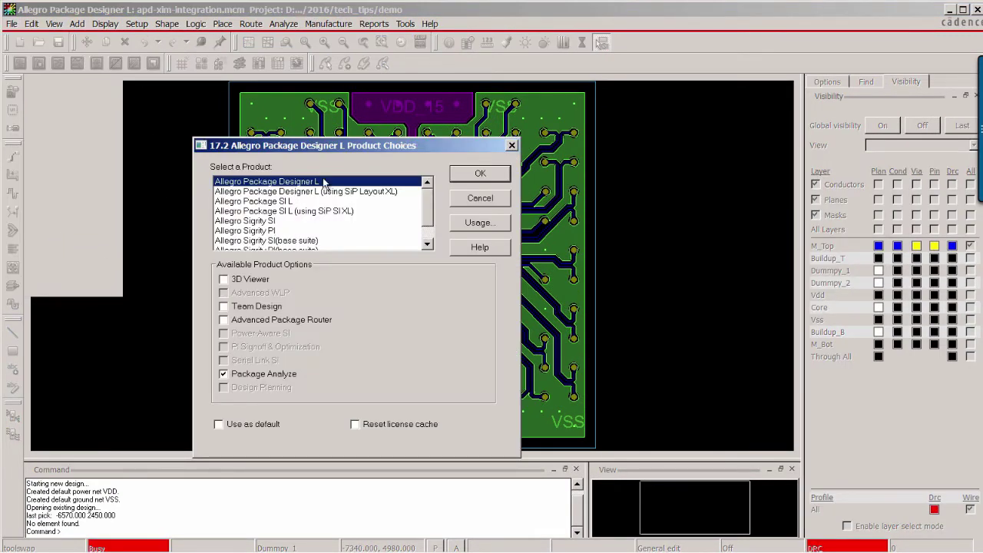
left_click(466, 177)
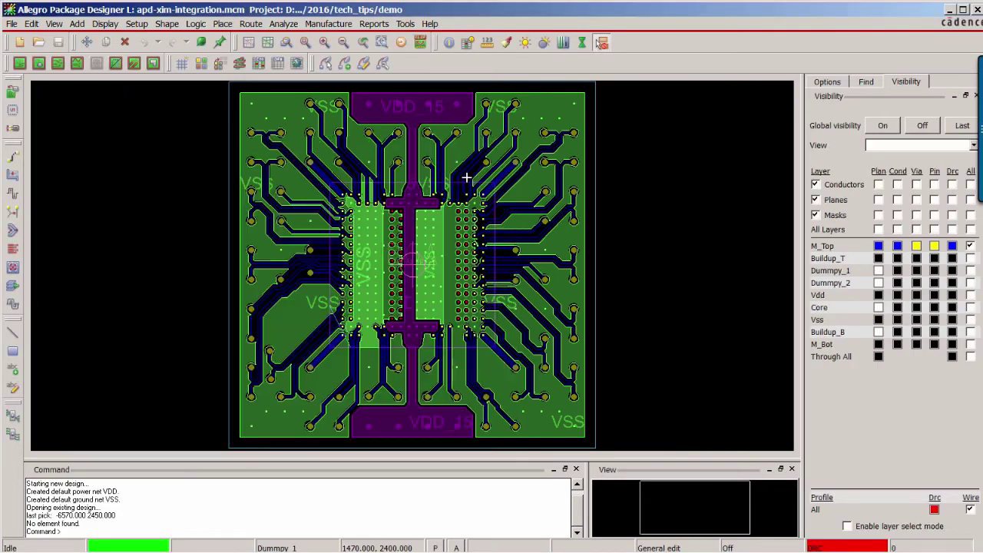
Step: Set SI Ignore on DUMMY_1 and DUMMY_2 in the Cross Section Editor, then save over apd-xim-integration.mcm
left_click(242, 63)
left_click(531, 346)
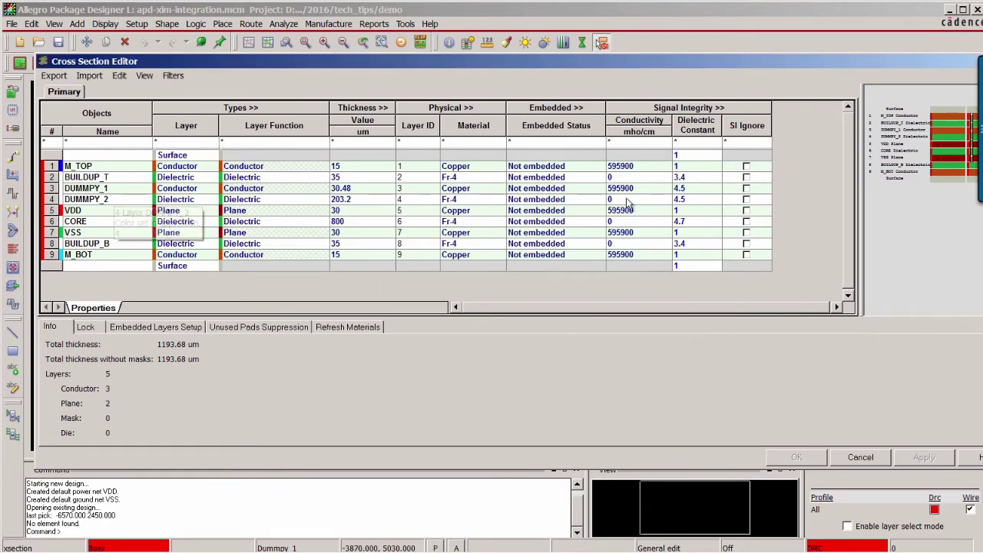
left_click(745, 190)
left_click(745, 199)
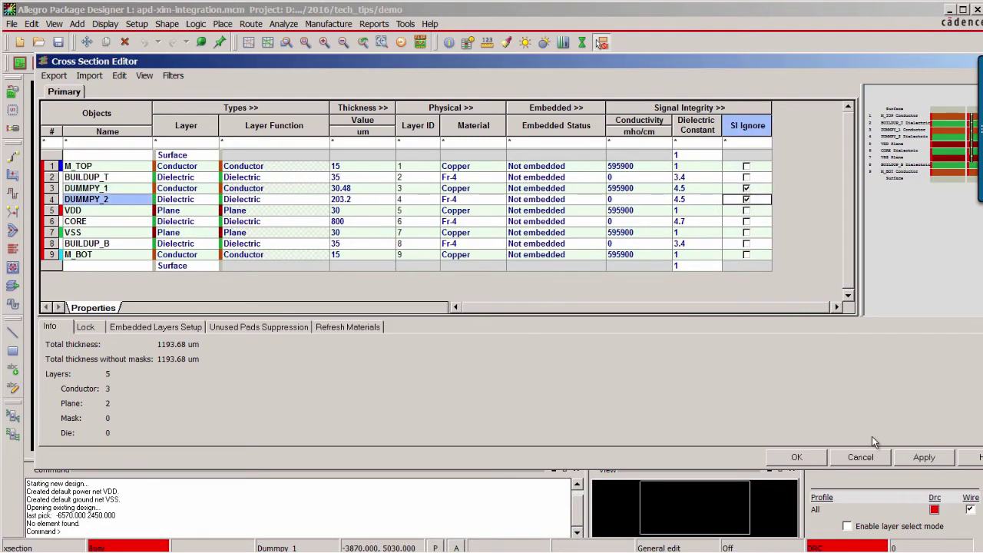
left_click(798, 456)
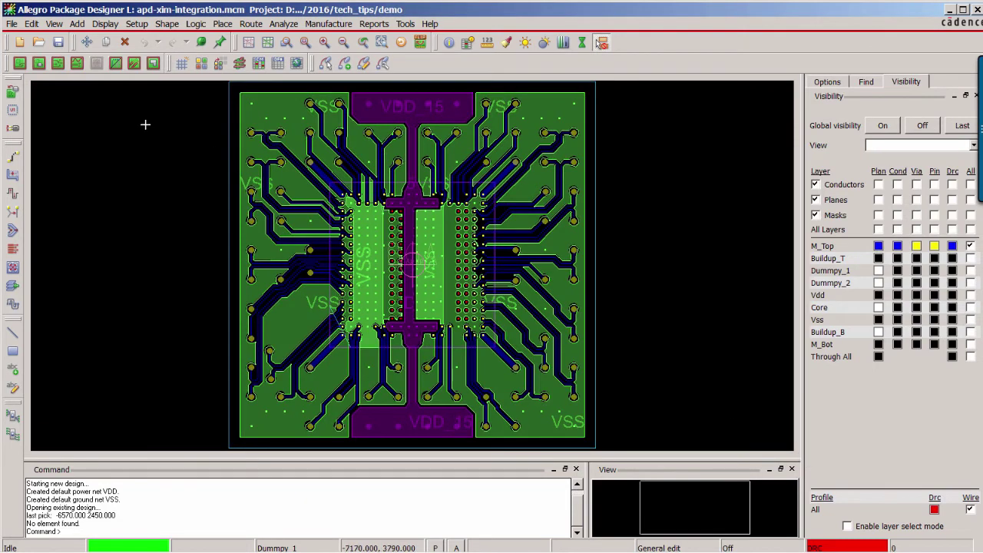
left_click(61, 44)
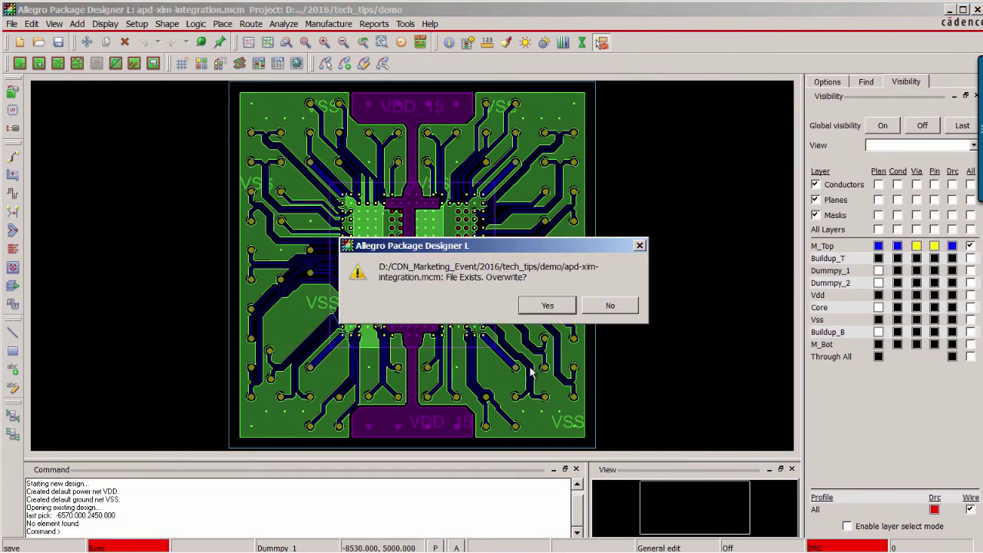
left_click(539, 306)
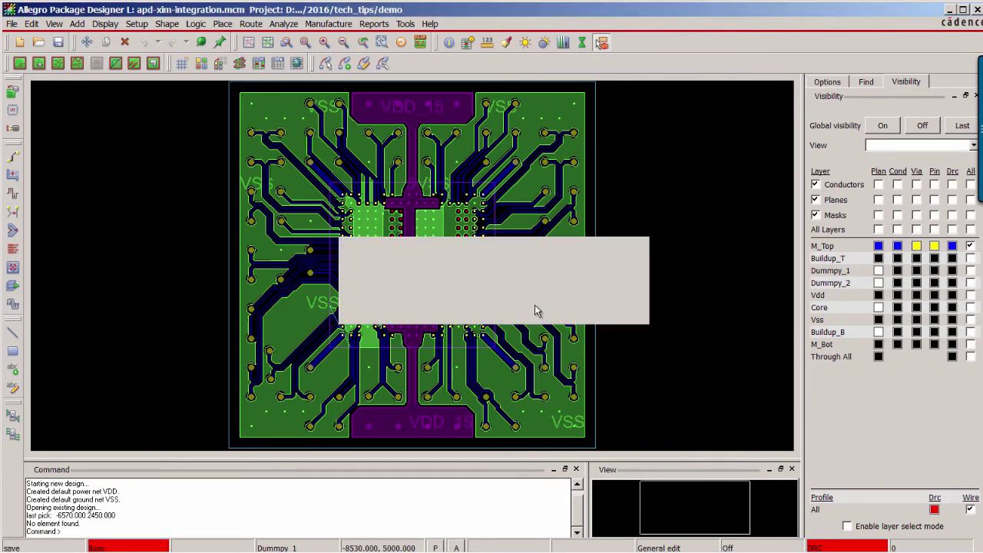
Step: Launch XtractIM Electrical Performance Assessment in Batch mode with show results, advancing to simulation setup
left_click(283, 24)
mouse_move(331, 158)
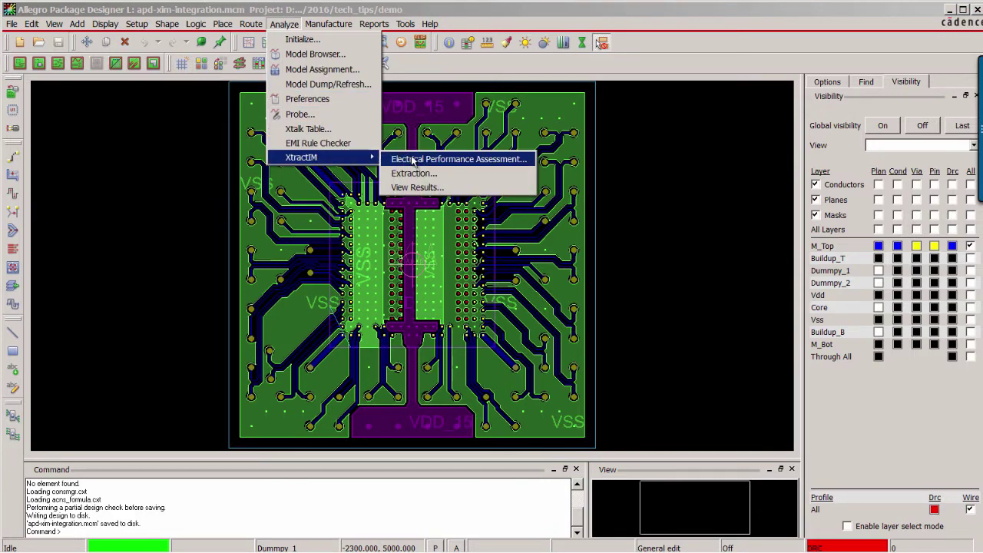
left_click(416, 158)
left_click(354, 456)
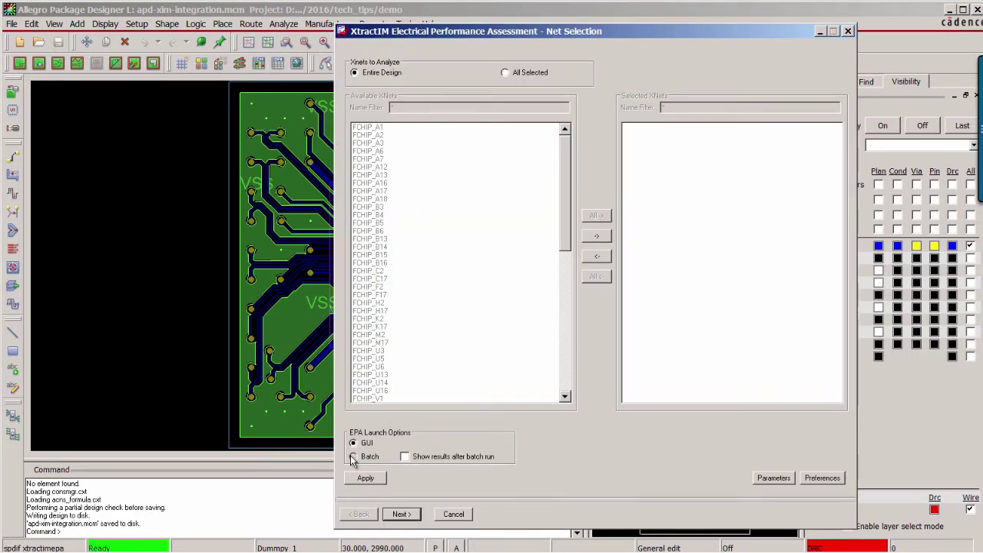
left_click(405, 456)
left_click(401, 514)
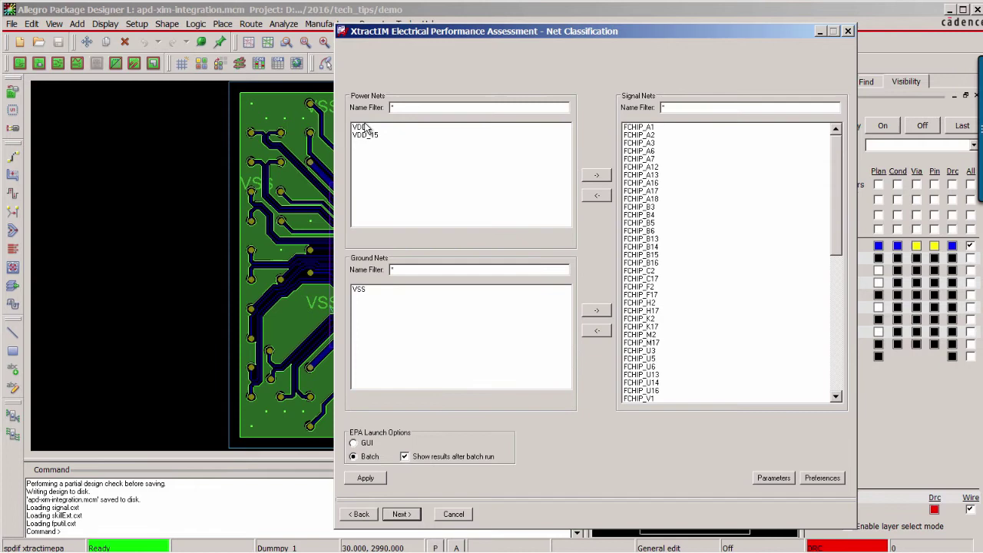
left_click(401, 514)
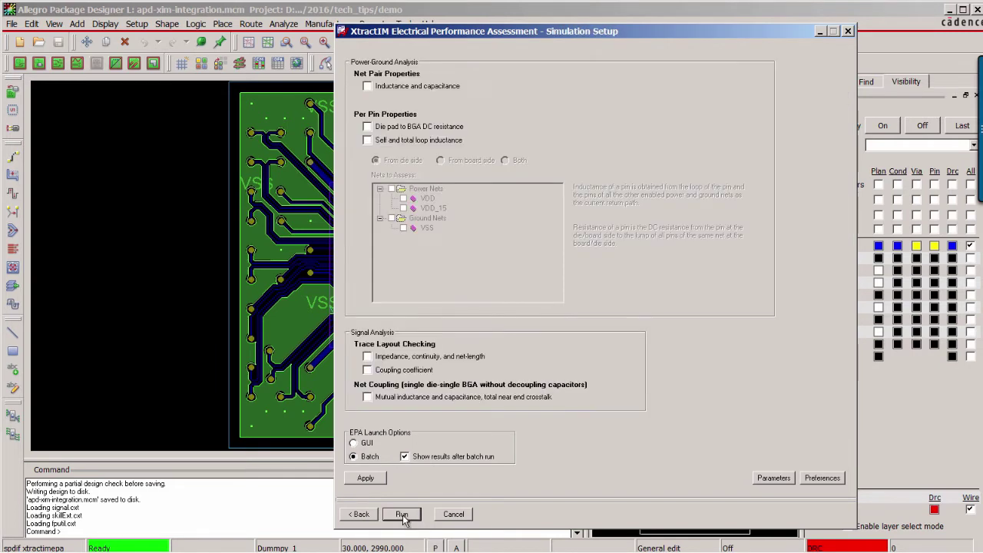
Step: Enable impedance and coupling coefficient checks and set FCHIP as the die in package parameters
left_click(367, 356)
left_click(367, 369)
left_click(774, 478)
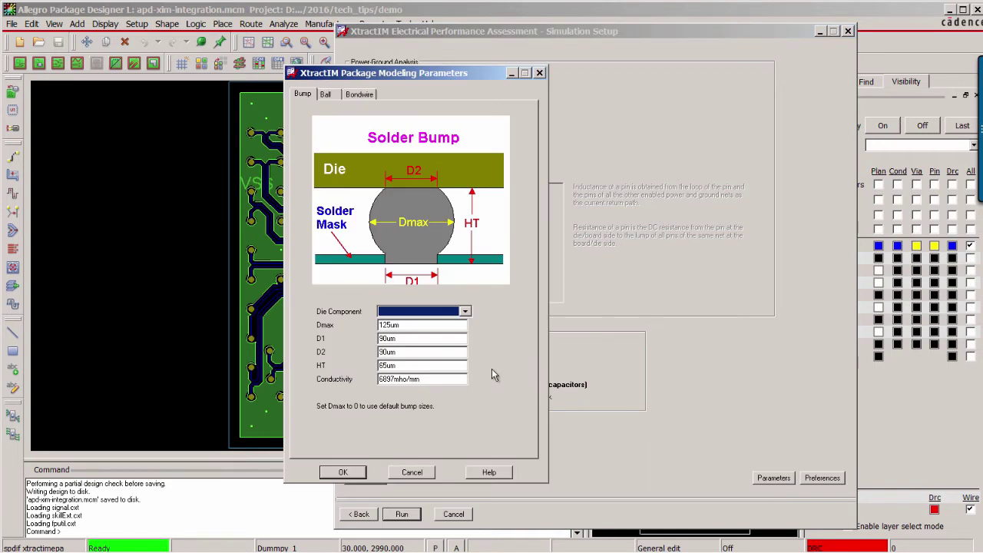
left_click(465, 311)
left_click(421, 331)
left_click(326, 95)
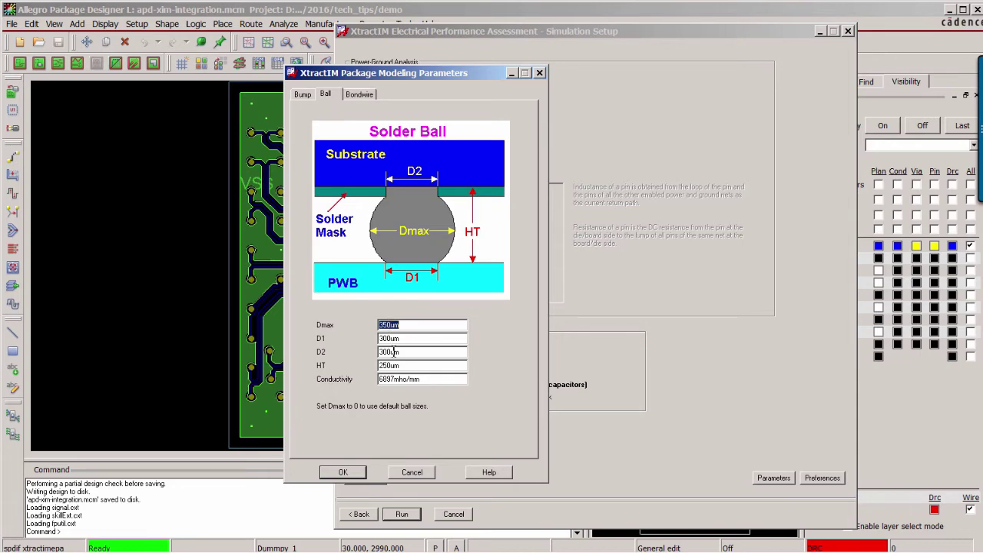
left_click(358, 94)
left_click(357, 475)
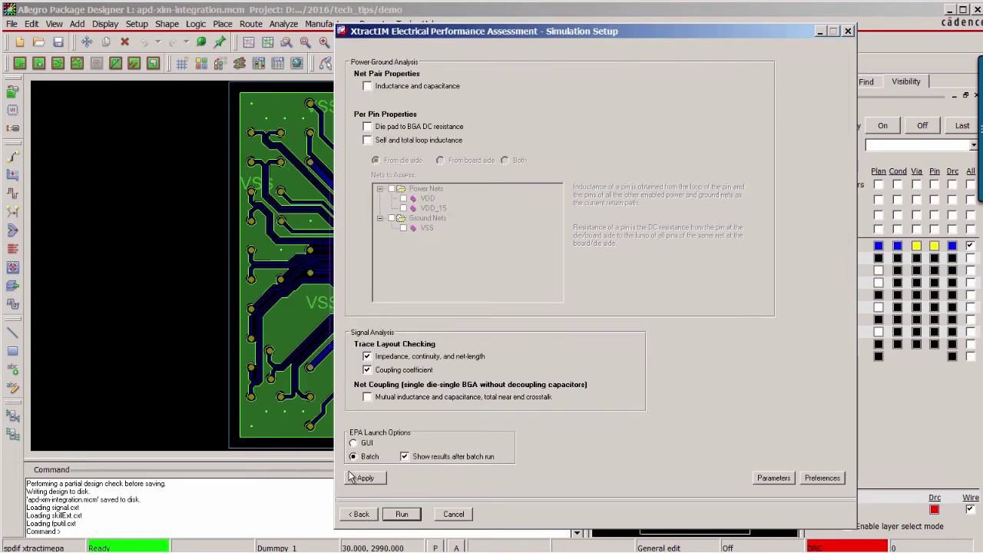
Step: Run the XtractIM assessment and dismiss the Tip of the Day
left_click(404, 518)
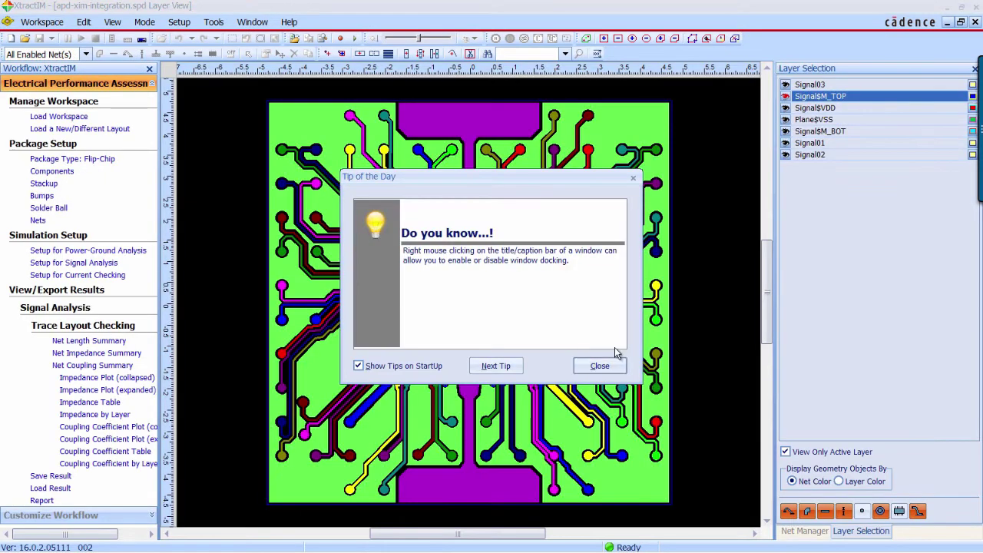
left_click(597, 366)
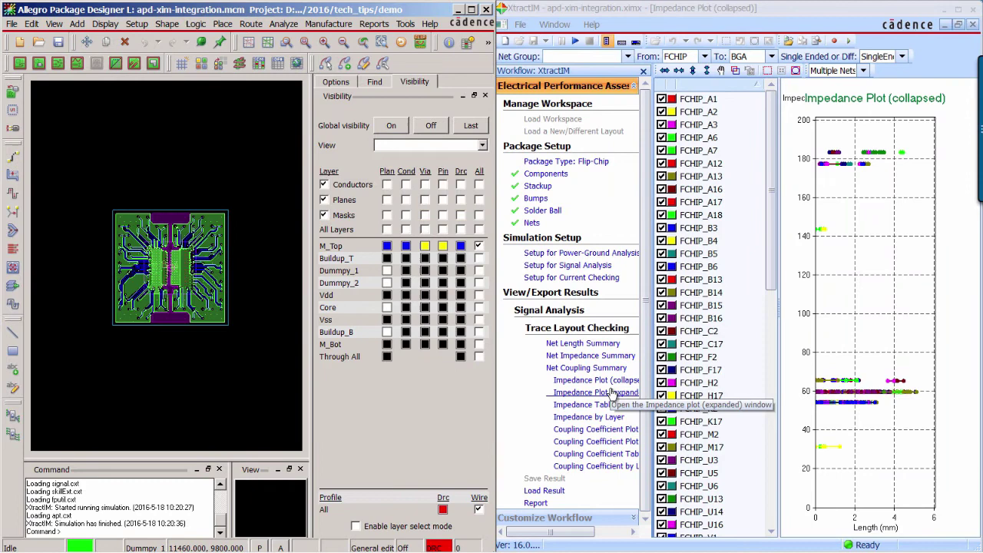
Step: Show Impedance by Layer in XtractIM, hide the Workflow panel and zoom into the red traces
left_click(598, 417)
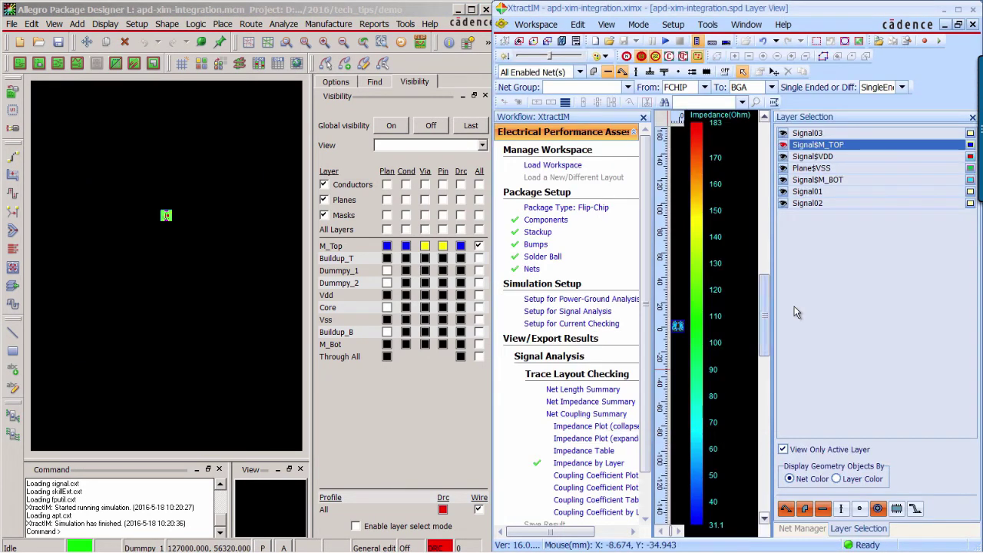
left_click(695, 42)
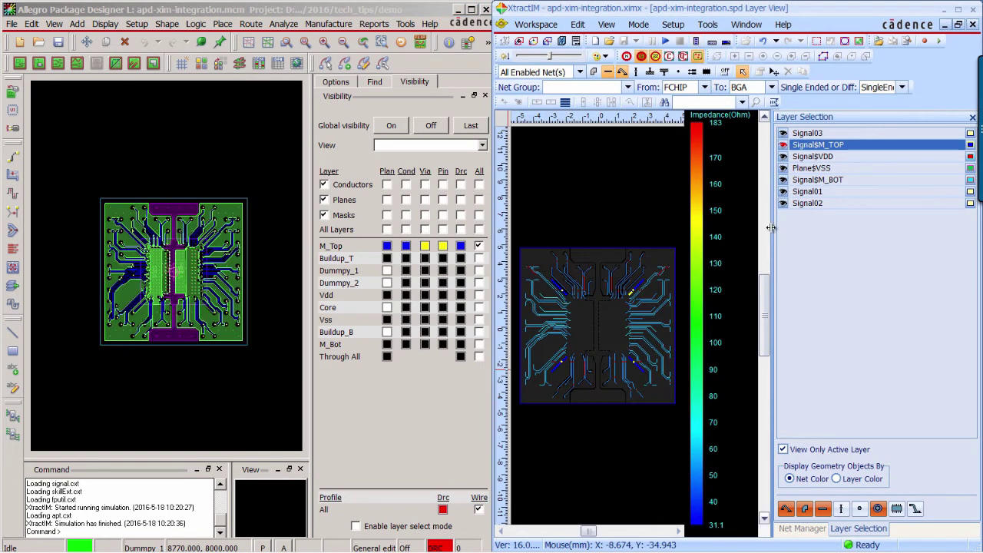
left_click_drag(773, 231, 871, 248)
scroll(734, 277, "up", 5)
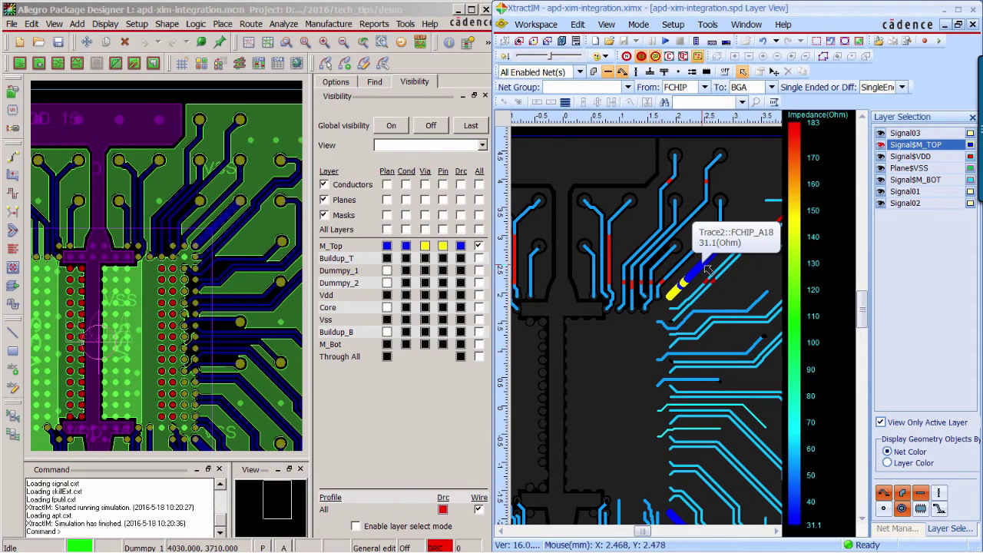
mouse_move(613, 260)
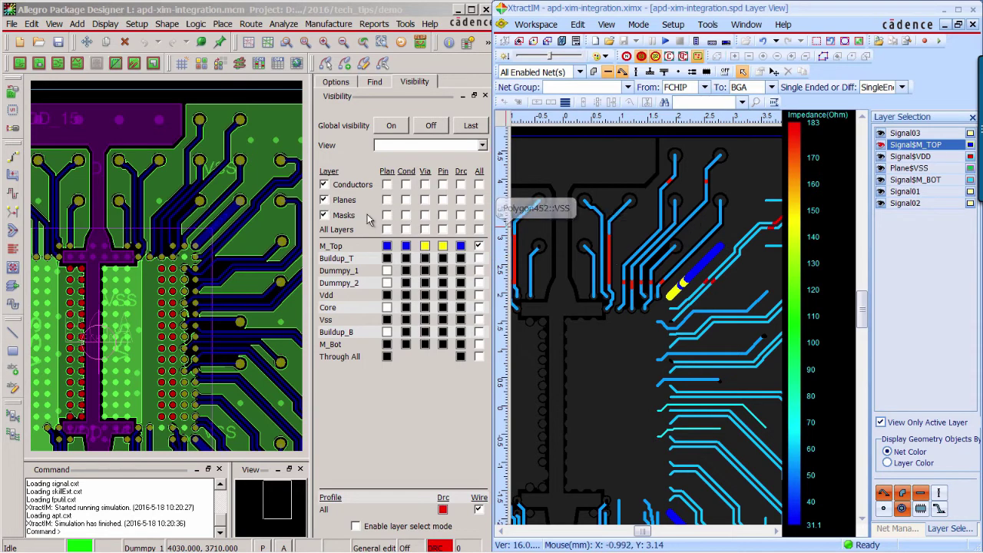
Step: In Allegro, make the Vdd plane visible and zoom into the layout
left_click(284, 100)
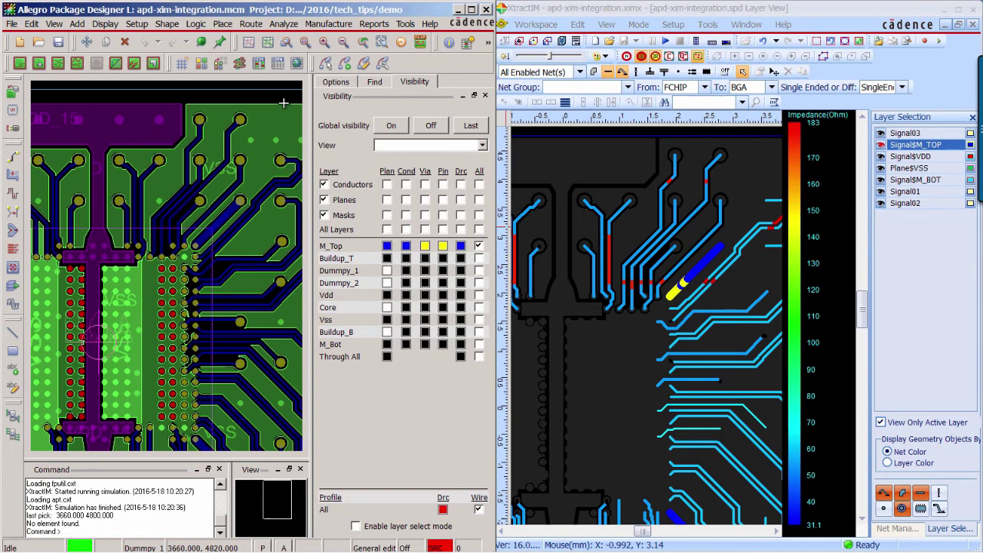
left_click(406, 296)
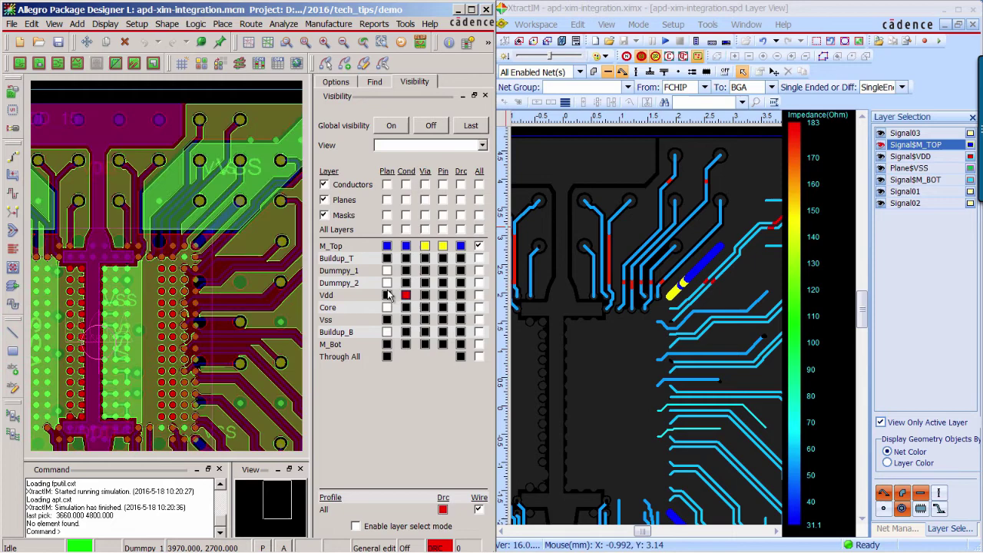
scroll(141, 201, "up", 2)
scroll(141, 202, "up", 1)
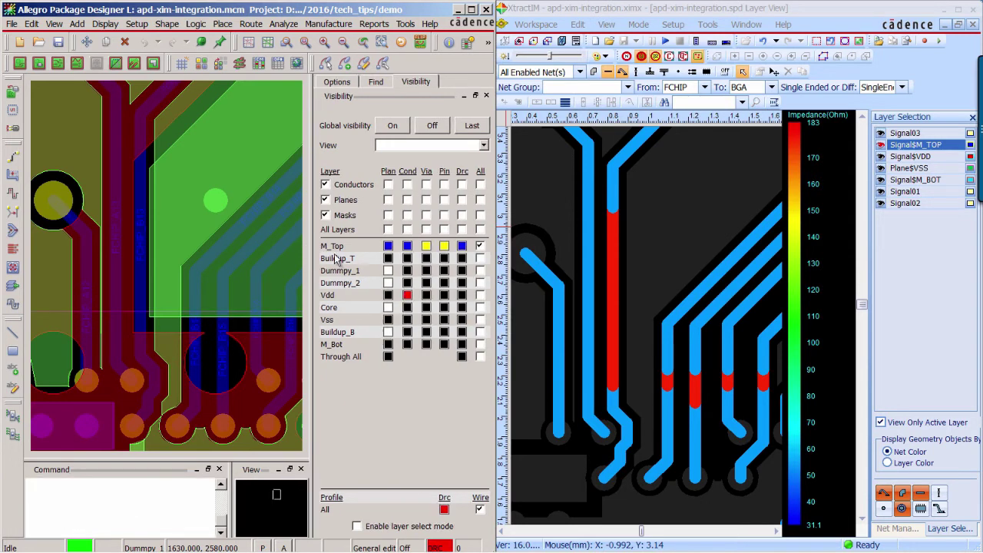
Step: Slide the FCHIP trace segment to its new position and finish with Done
left_click_drag(311, 248, 358, 248)
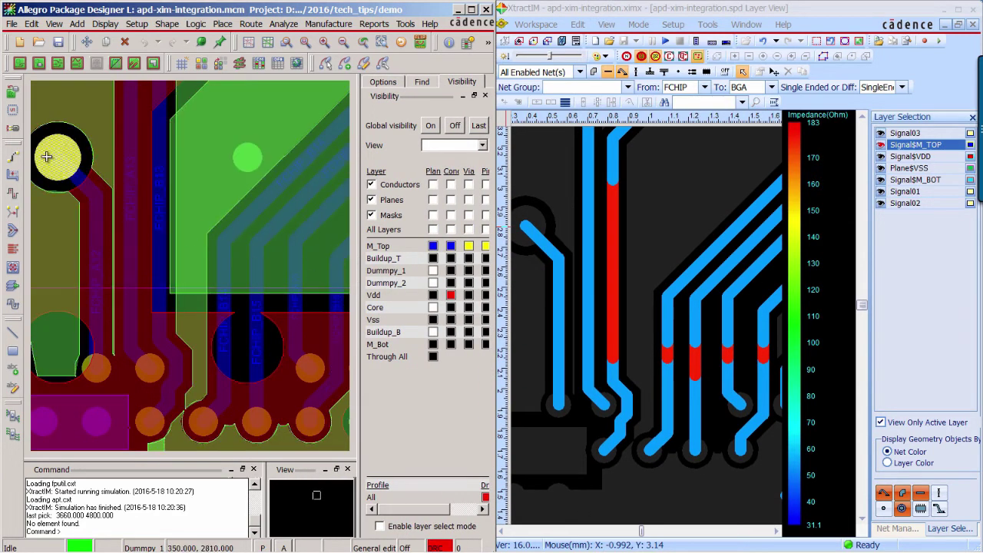
left_click(14, 176)
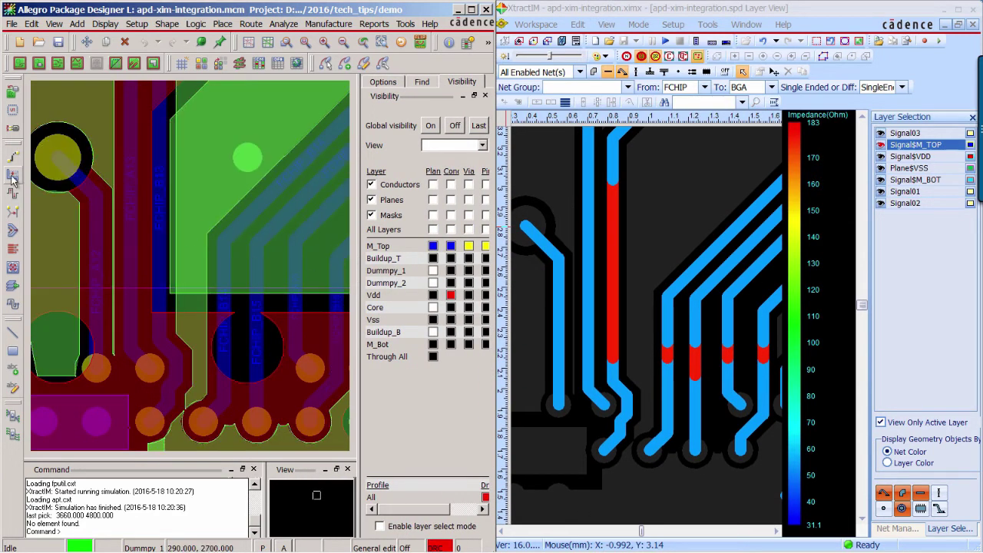
left_click(151, 243)
left_click(115, 243)
left_click(112, 244)
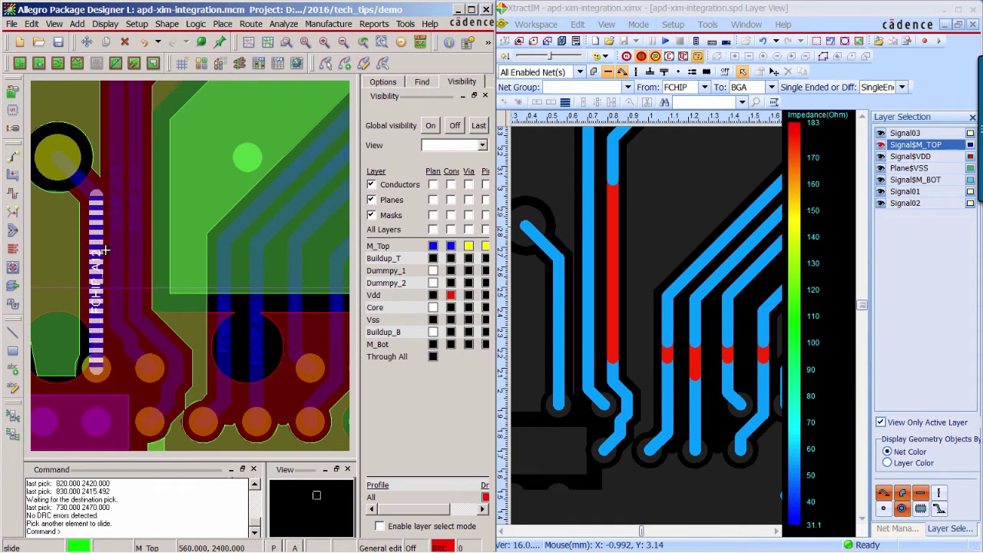
left_click(91, 247)
left_click(109, 230)
left_click(105, 227)
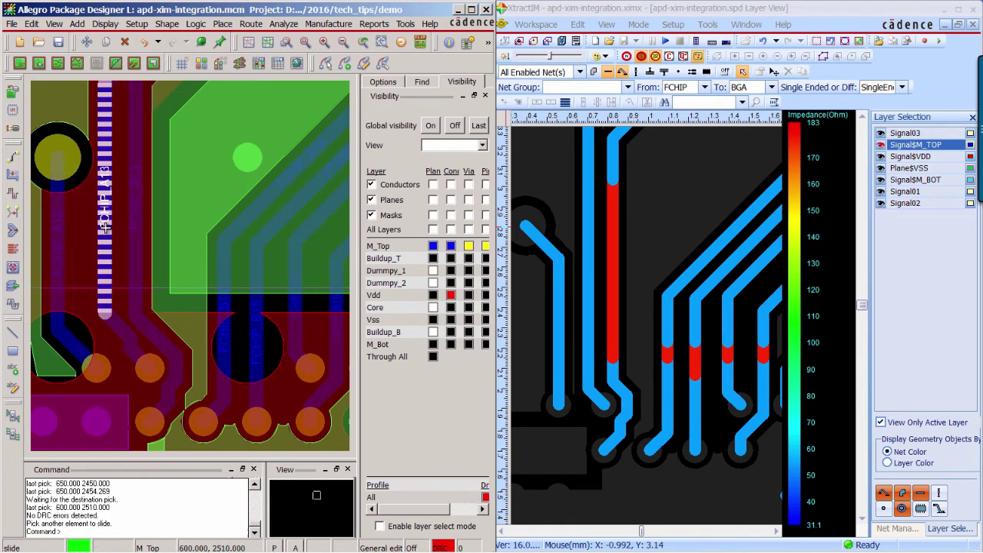
right_click(116, 219)
left_click(138, 235)
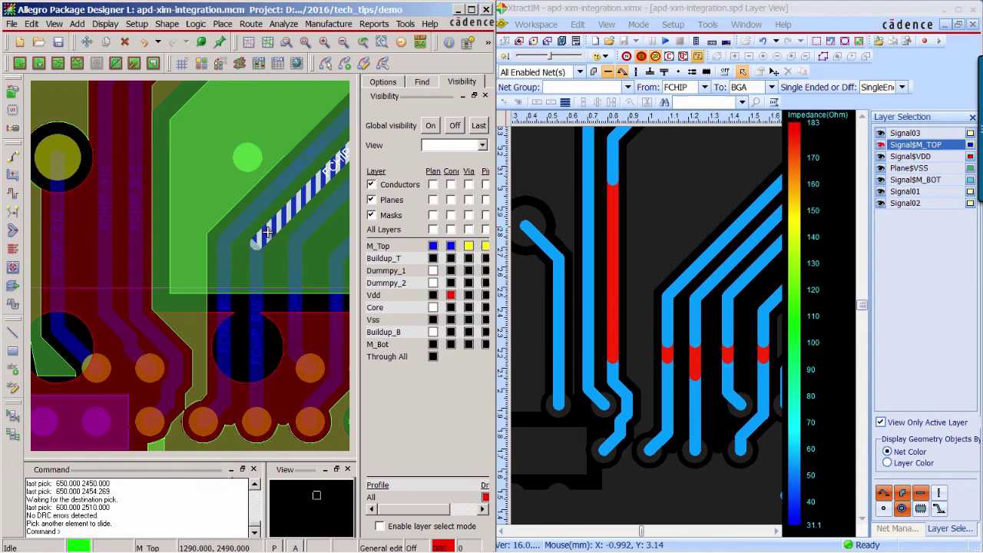
Step: Hide the Vdd plane in the Visibility tab and pan the layout view
scroll(273, 231, "down", 2)
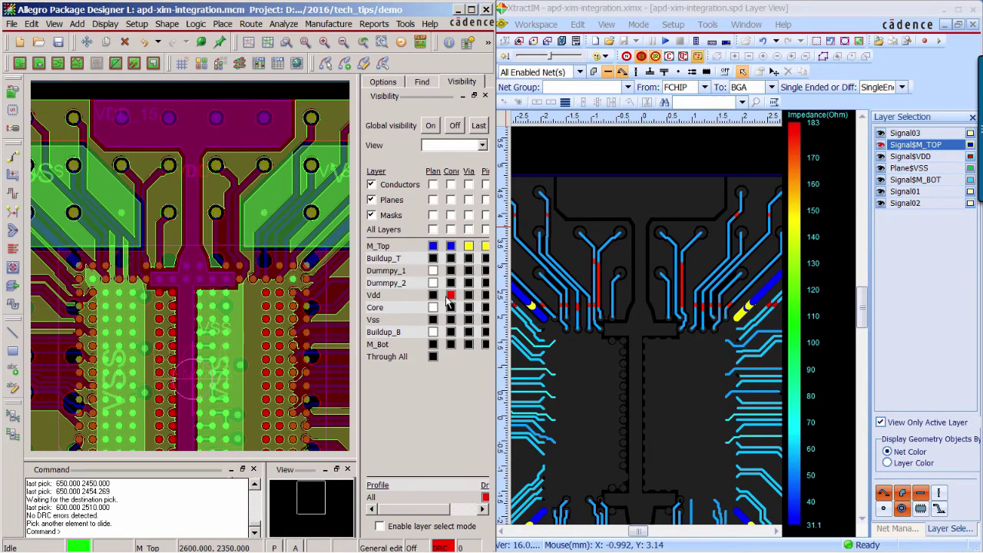
left_click(450, 295)
middle_click_drag(329, 243, 252, 254)
Step: Start Edit > Change with the line width set to 50 in Options
left_click(30, 25)
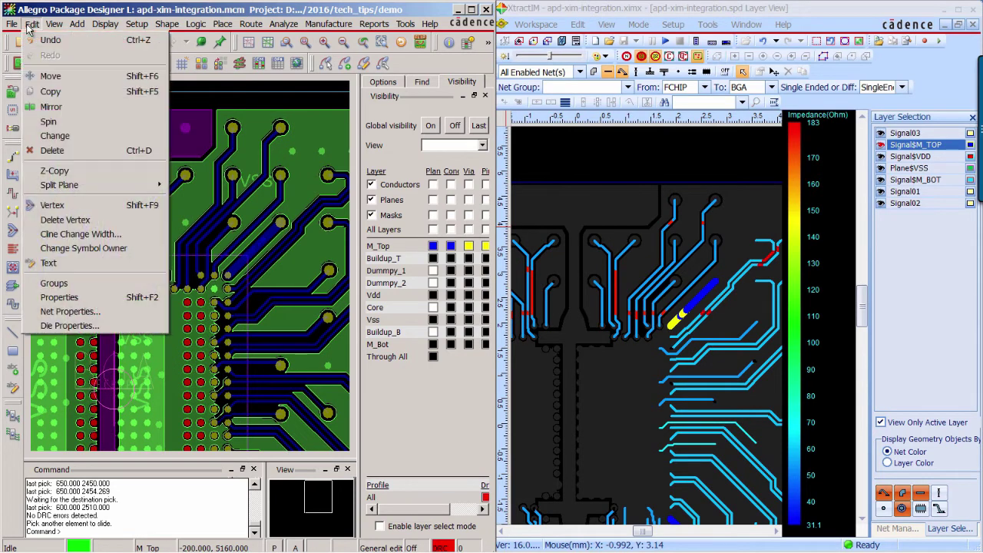
left_click(69, 136)
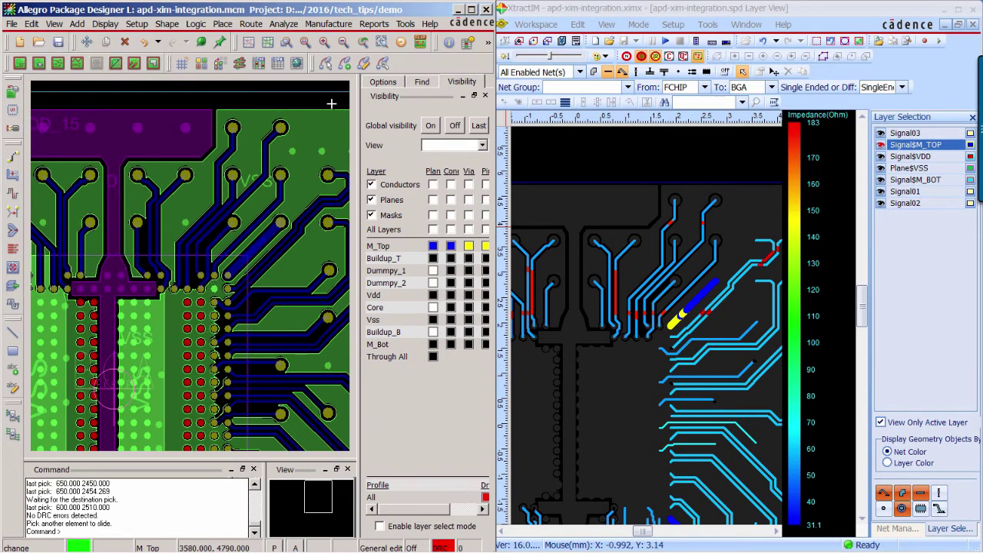
left_click(382, 81)
left_click_drag(465, 196, 407, 197)
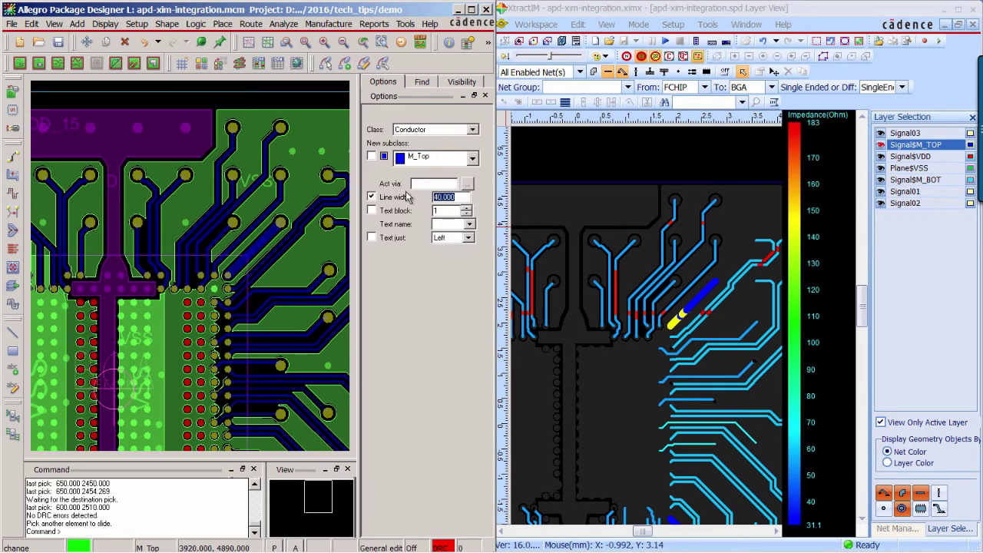
type("50")
key("Return")
Step: Widen four high-impedance traces to 50, finish with Done, and bring back the XtractIM workflow panel
left_click(263, 244)
left_click(264, 244)
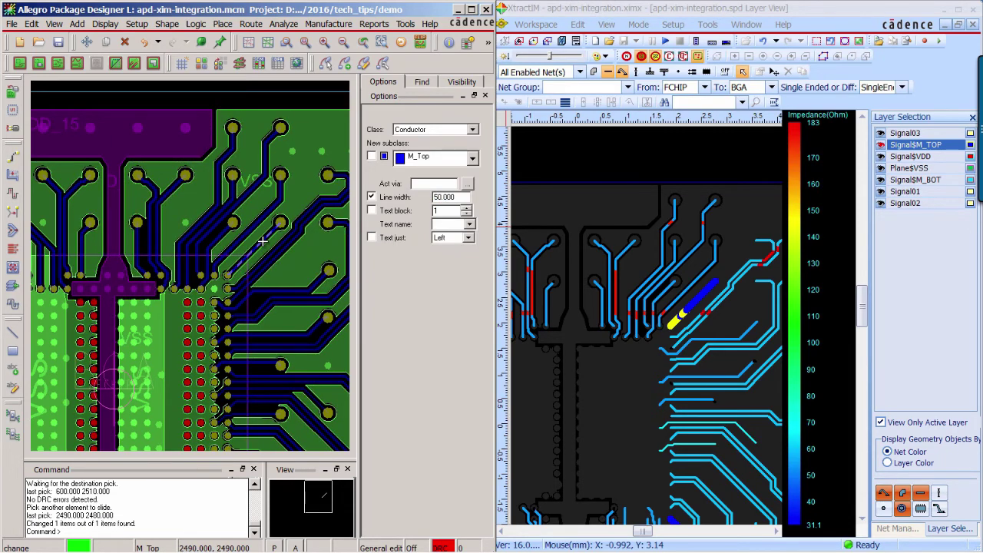
key("F2")
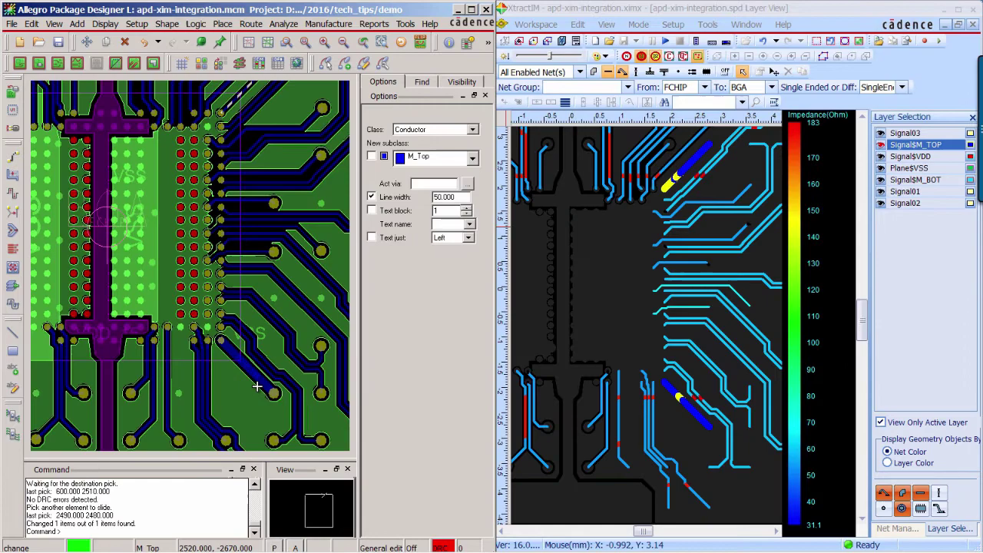
left_click(254, 376)
scroll(100, 349, "down", 5)
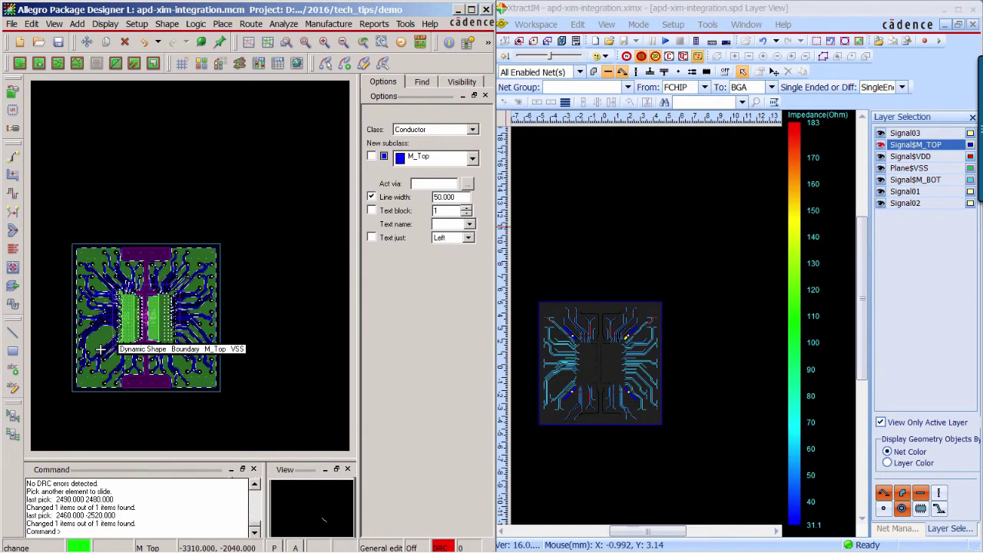
scroll(100, 350, "up", 5)
left_click(161, 368)
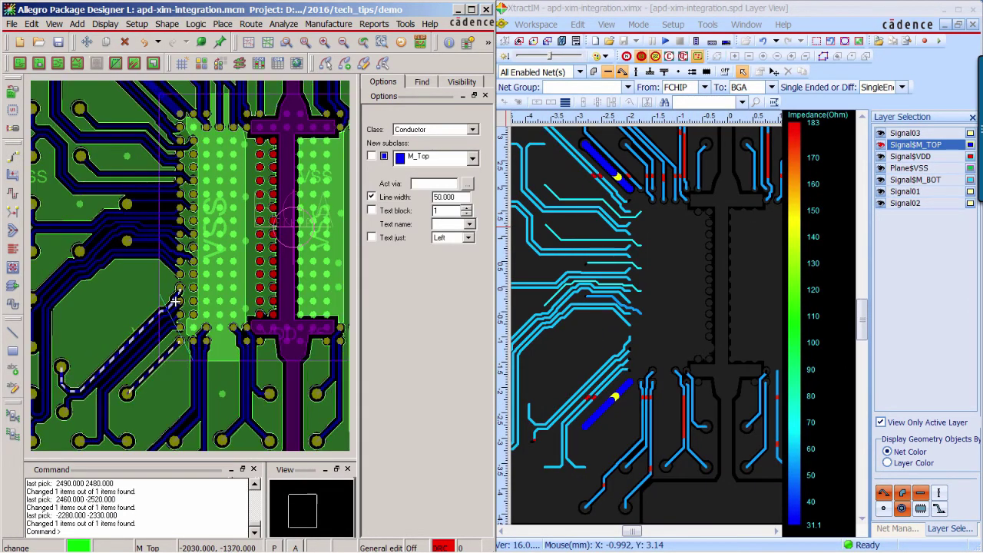
scroll(184, 123, "down", 3)
scroll(175, 103, "up", 3)
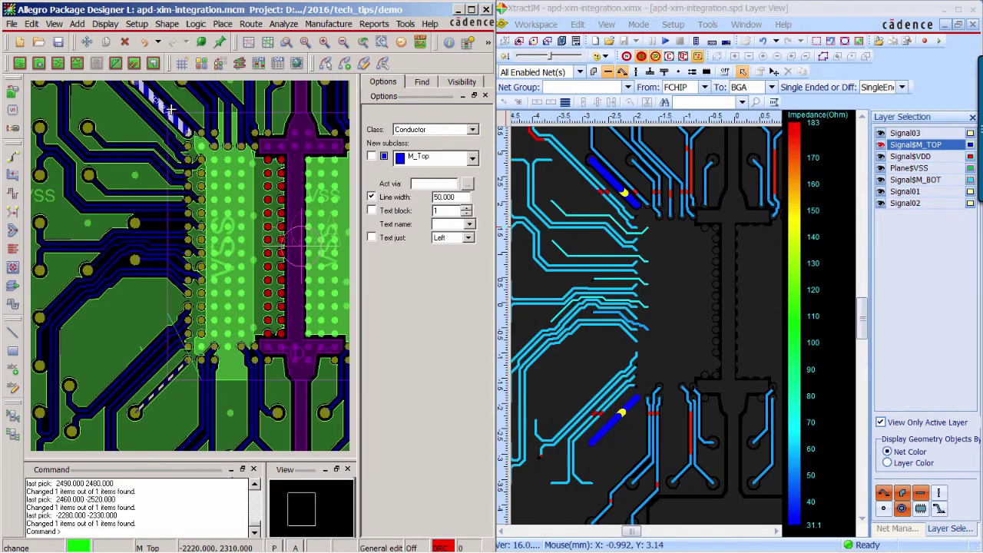
left_click(173, 107)
right_click(182, 158)
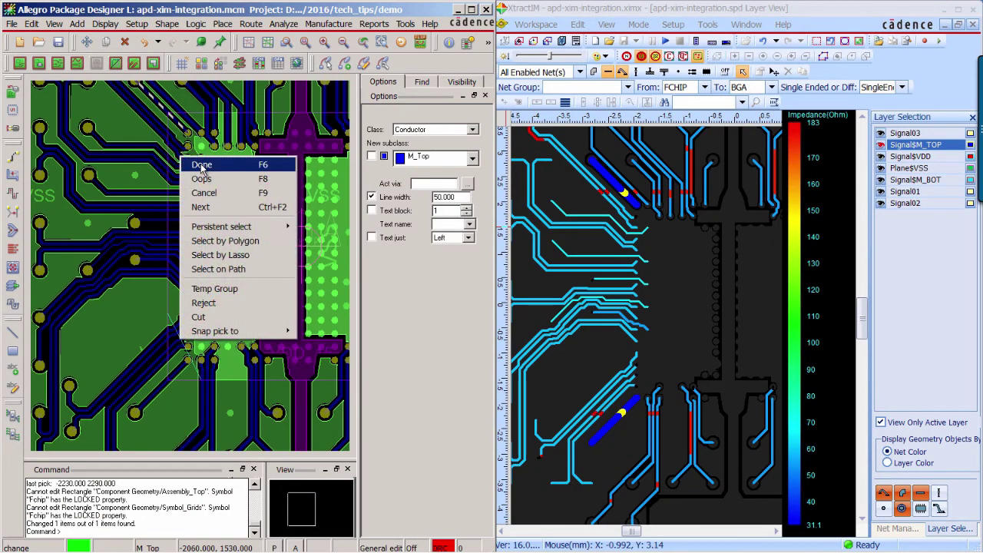
left_click(203, 164)
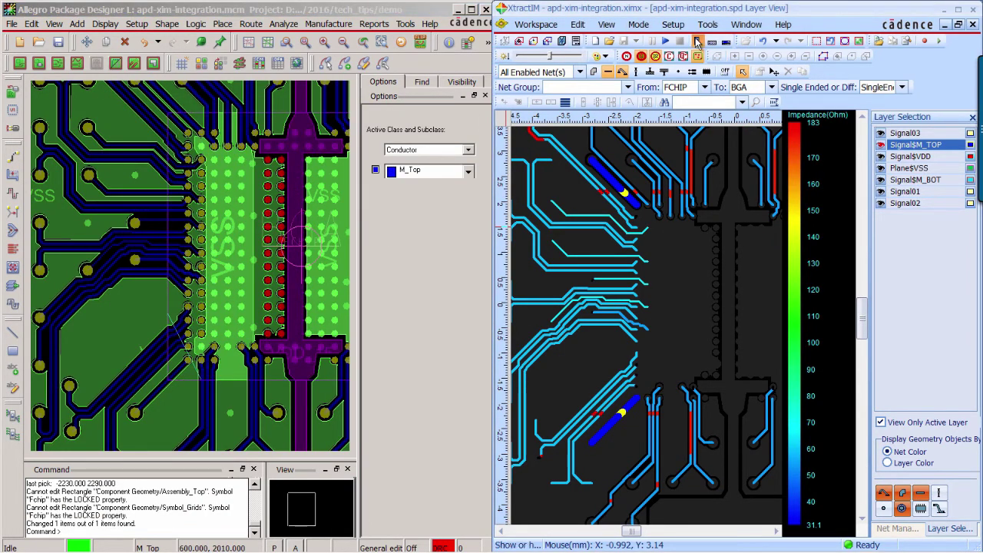
left_click(697, 43)
scroll(651, 328, "down", 1)
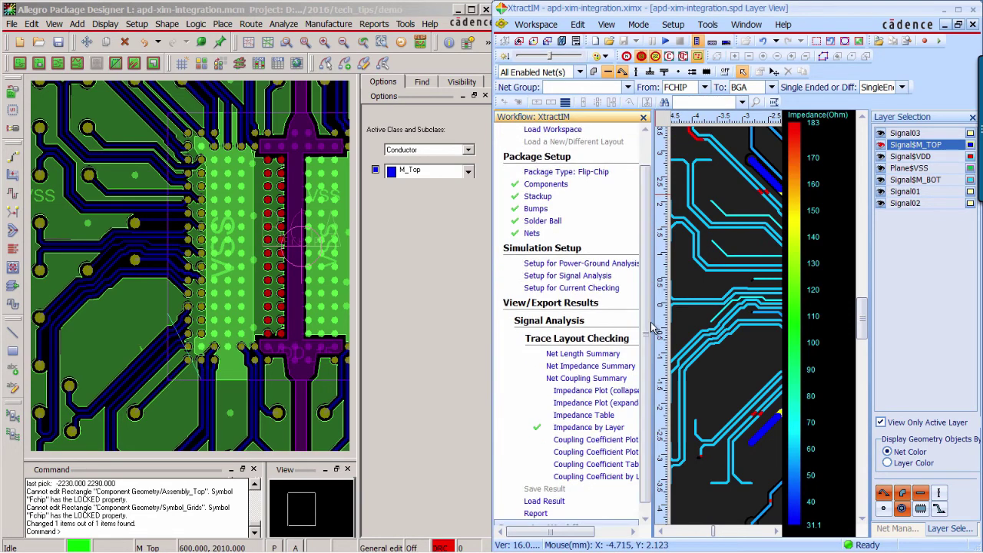
Step: Show the Coupling Coefficient by Layer map in XtractIM and close the workflow list
left_click(603, 477)
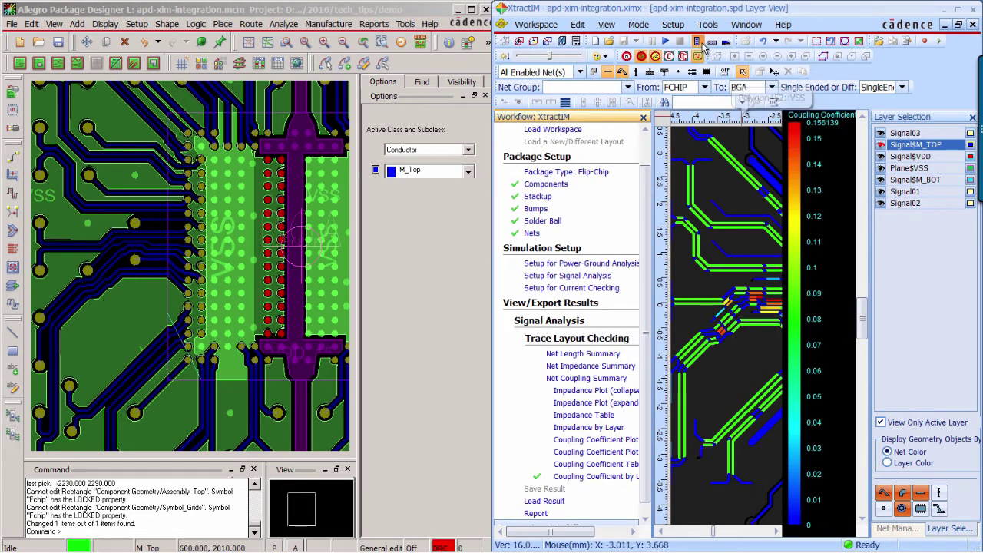
left_click(696, 43)
scroll(695, 319, "down", 4)
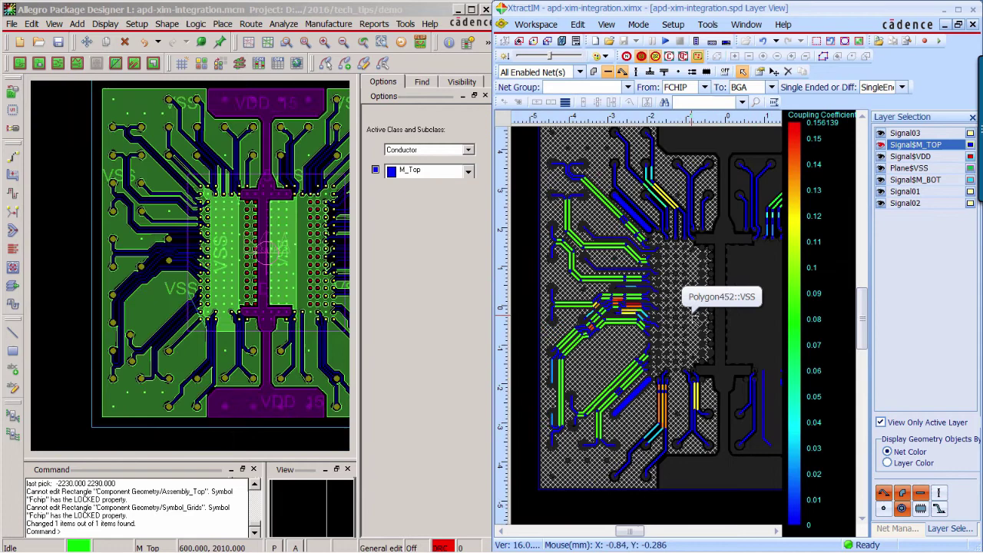
scroll(673, 307, "up", 5)
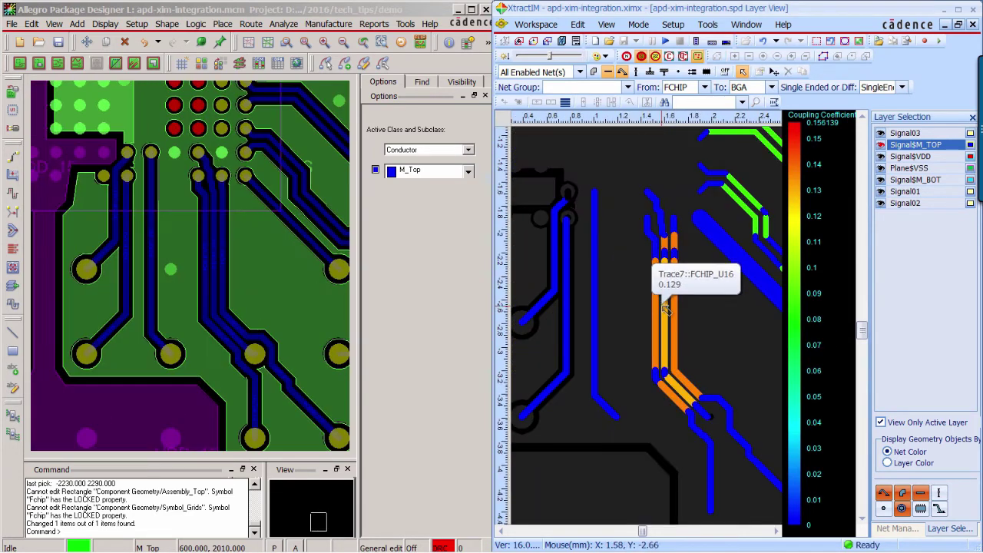
Step: Slide Fchip_V17 away from Fchip_V16 and move two other coupled traces apart
left_click(13, 176)
left_click(225, 256)
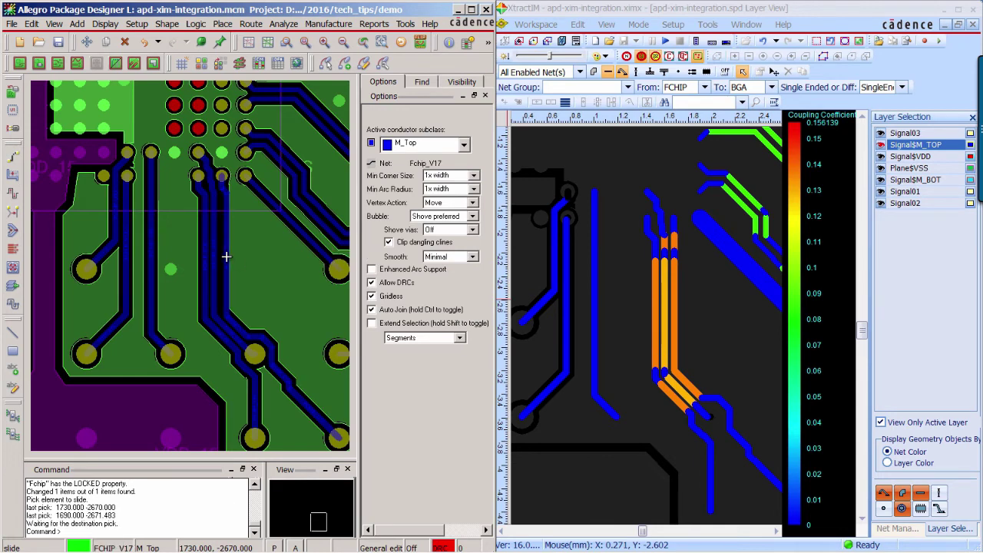
left_click(239, 258)
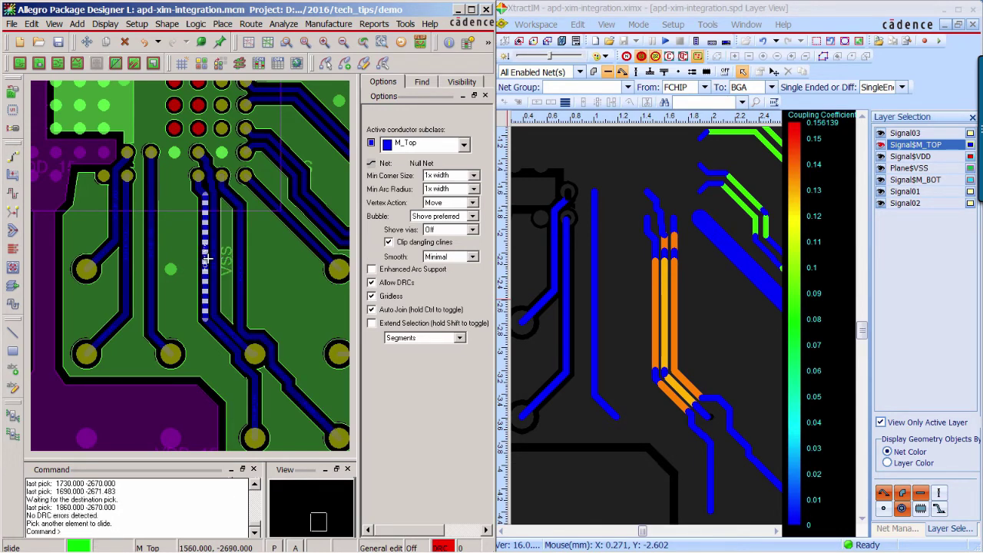
left_click(207, 258)
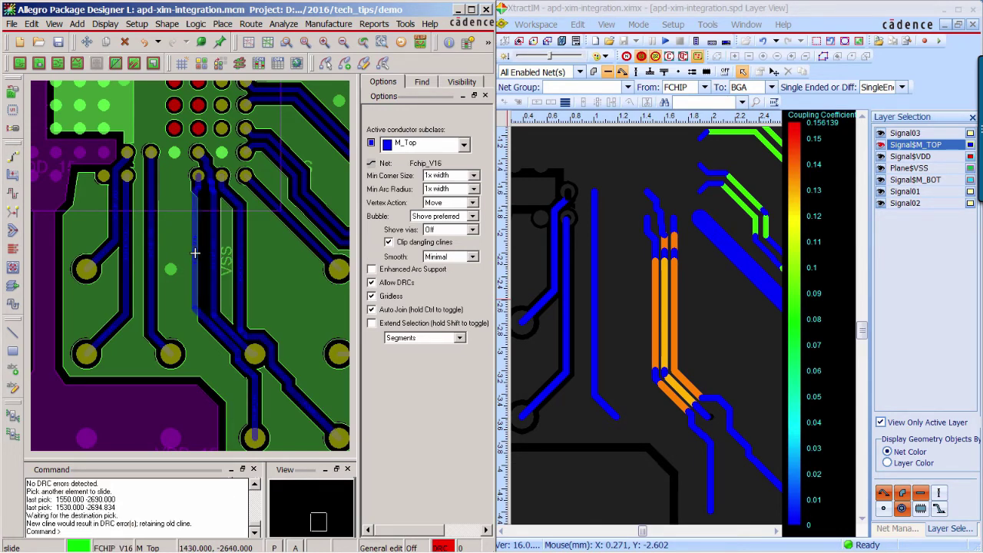
left_click(219, 338)
left_click(216, 346)
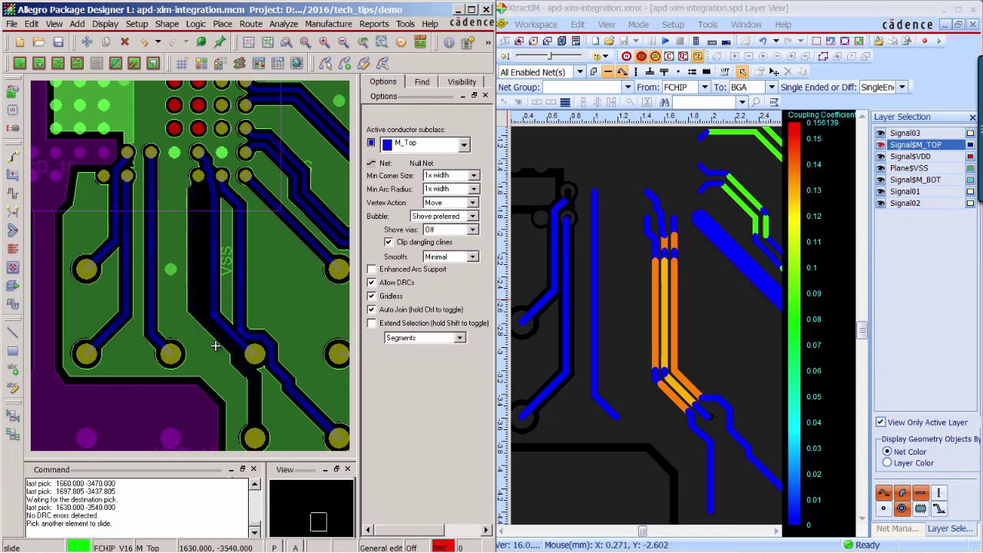
left_click(247, 333)
left_click(251, 325)
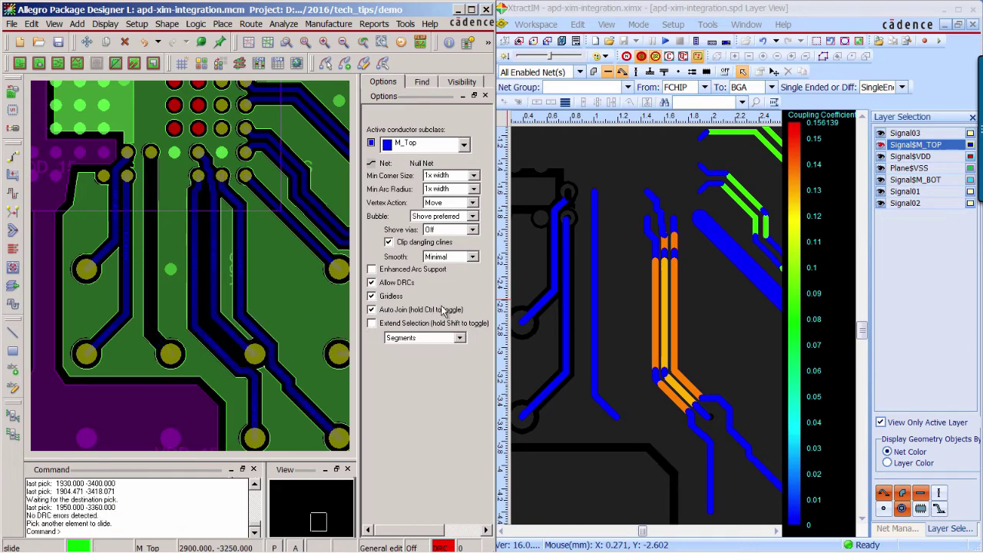
Step: Recheck coupling in XtractIM, then slide Fchip_V2 and Fchip_V3 apart and finish with Done
left_click(695, 37)
scroll(661, 176, "down", 5)
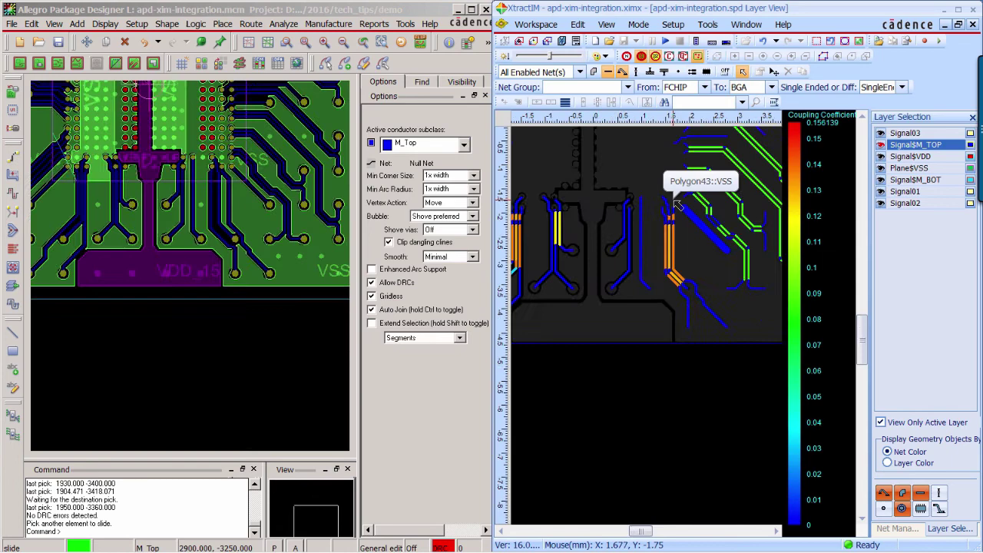
scroll(660, 246, "up", 6)
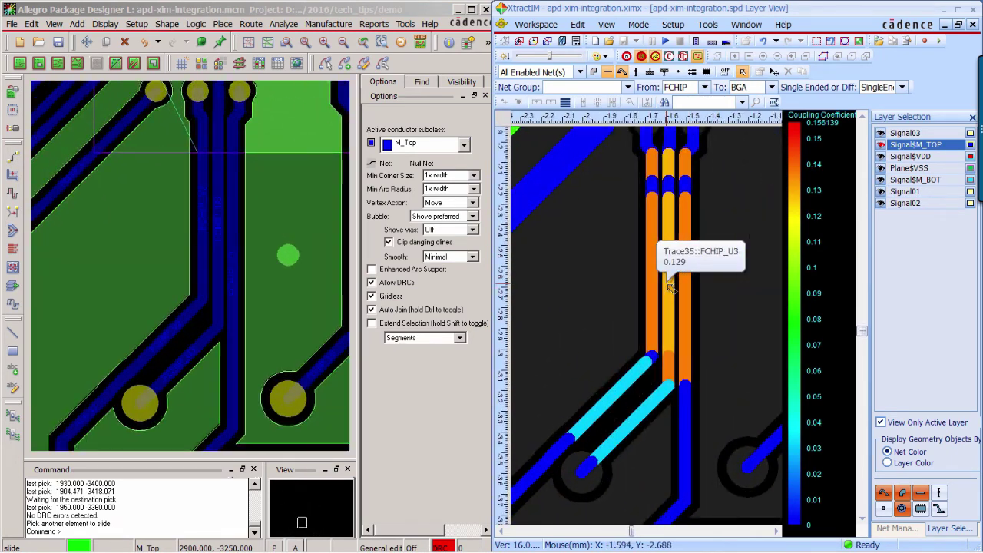
left_click(195, 239)
left_click(193, 237)
left_click(171, 241)
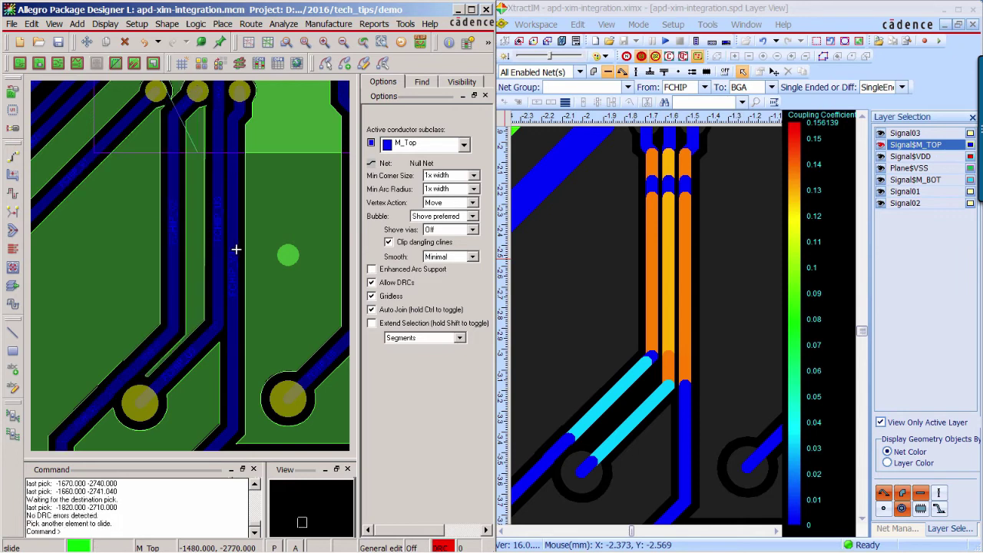
left_click(234, 249)
left_click(247, 244)
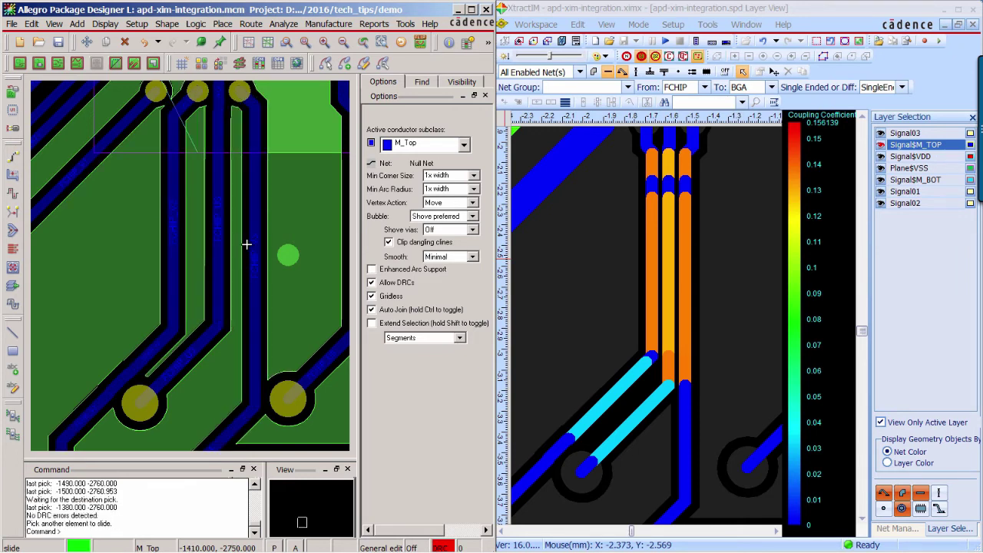
right_click(237, 236)
left_click(258, 245)
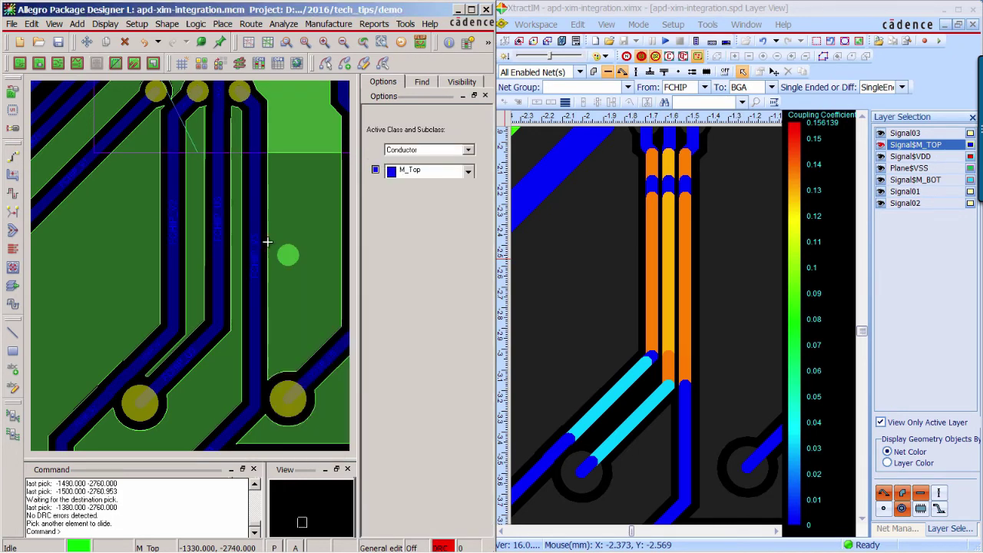
Step: Close XtractIM without saving and fit the whole package in view
left_click(973, 11)
left_click(745, 314)
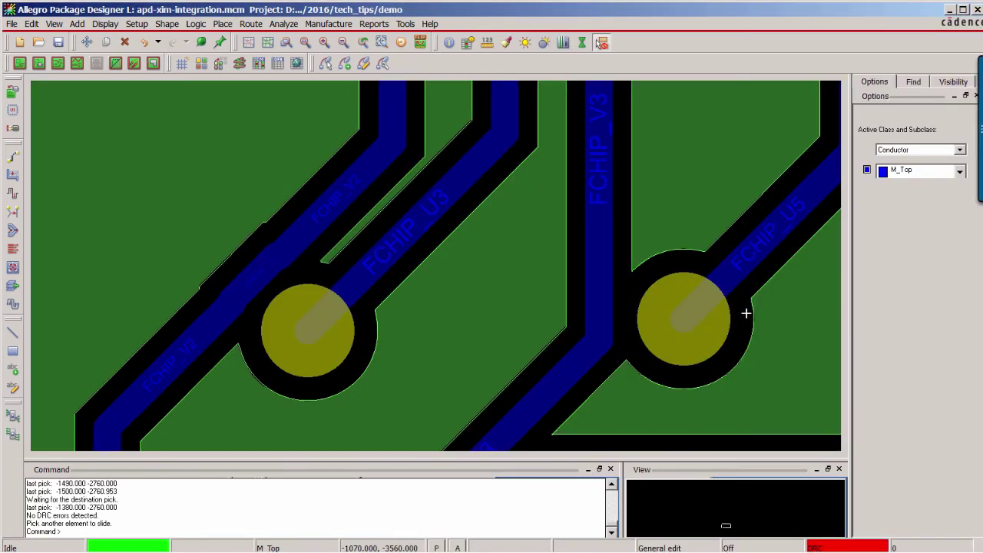
left_click(304, 43)
Step: Save the design as apd-xim-integration-v1.mcm, overwriting the existing file
left_click(14, 24)
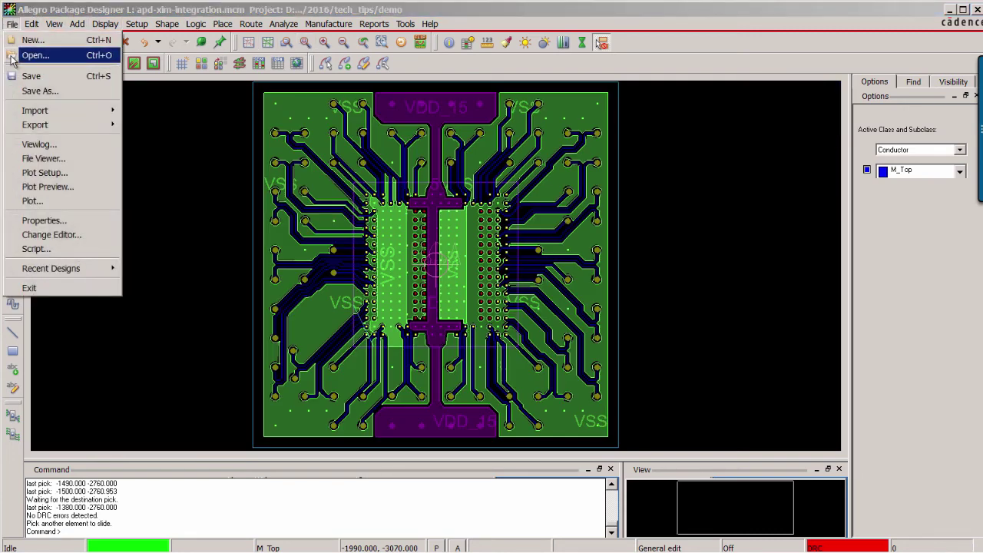
left_click(39, 87)
left_click(198, 173)
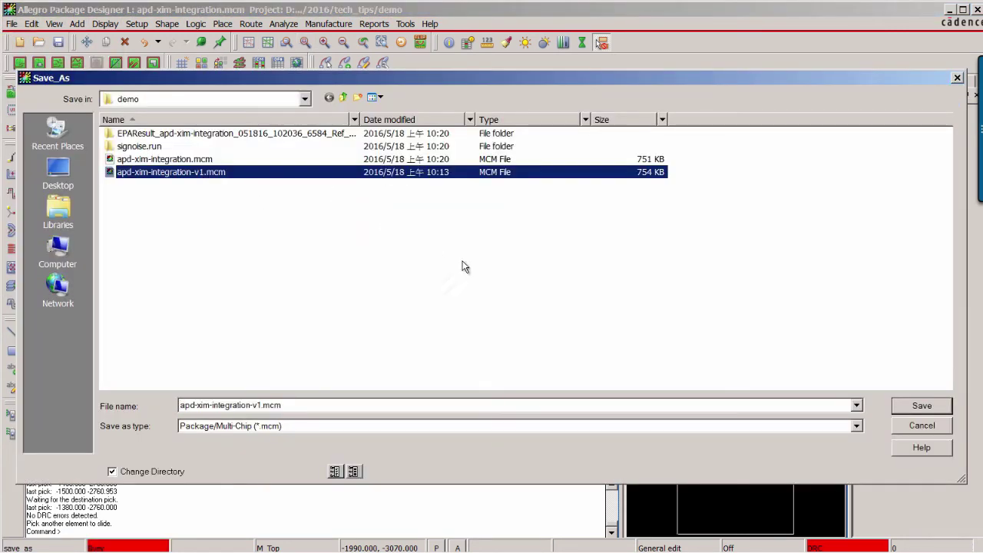
left_click(921, 406)
left_click(542, 305)
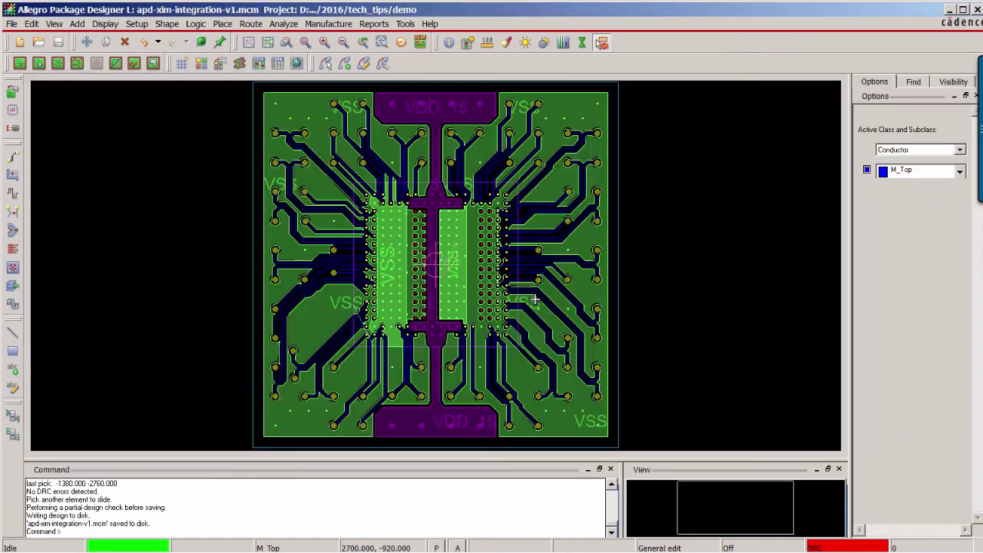
Step: Rerun Electrical Performance Assessment on the entire design with impedance and coupling checks, dismissing the tip
left_click(282, 25)
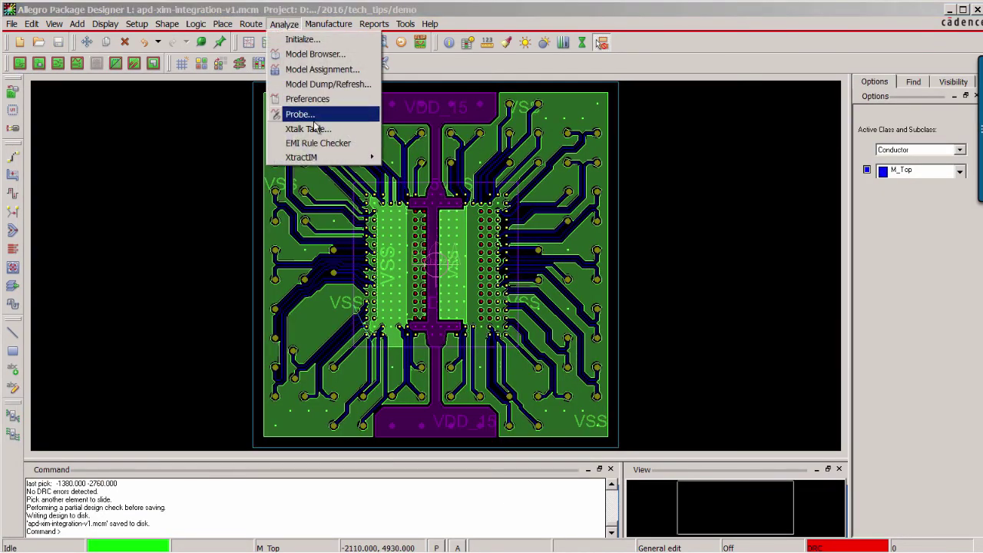
mouse_move(333, 159)
left_click(395, 161)
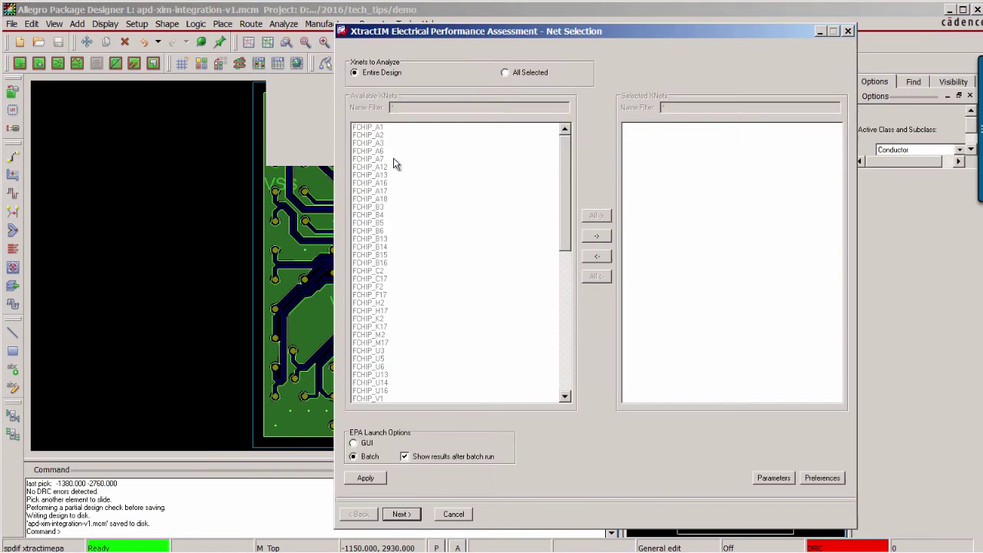
left_click(400, 514)
left_click(401, 513)
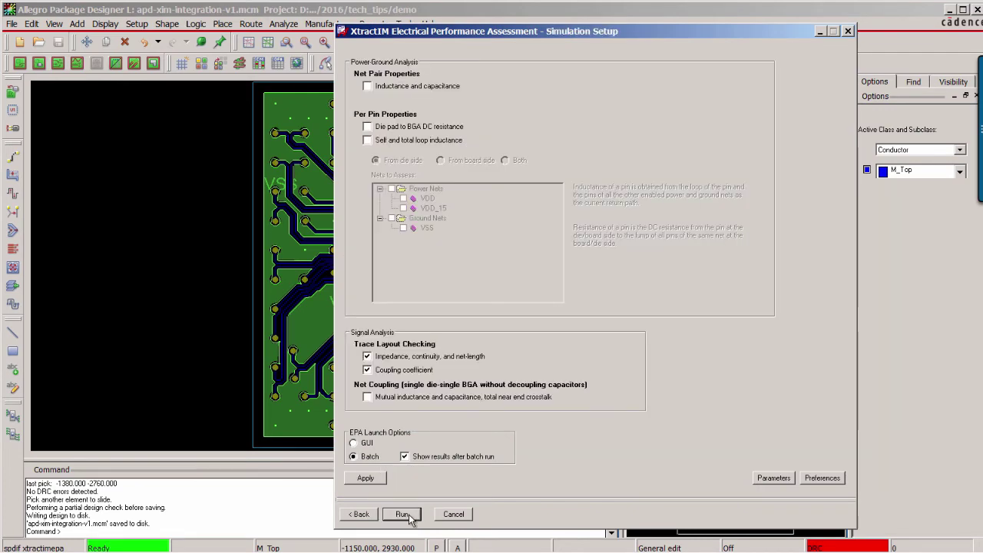
left_click(404, 514)
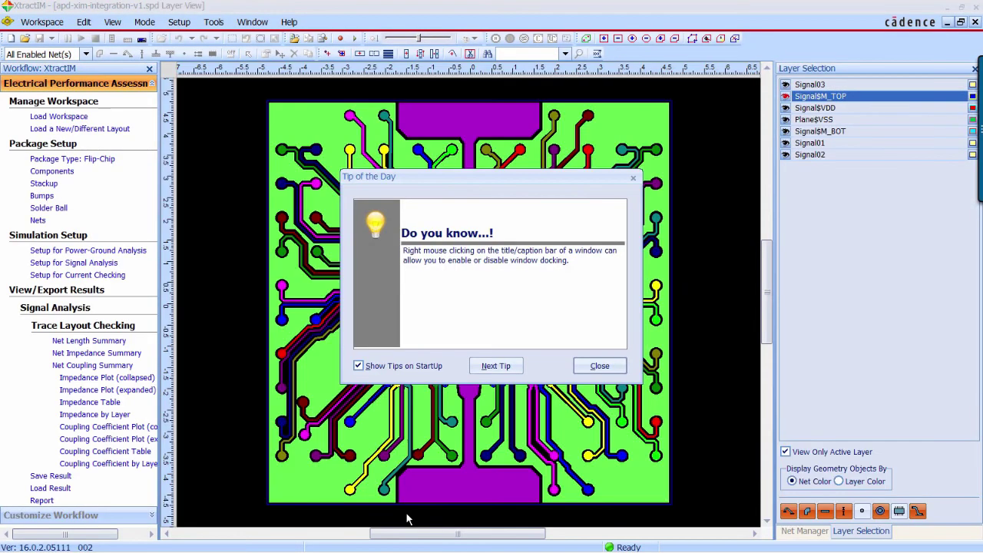
left_click(600, 369)
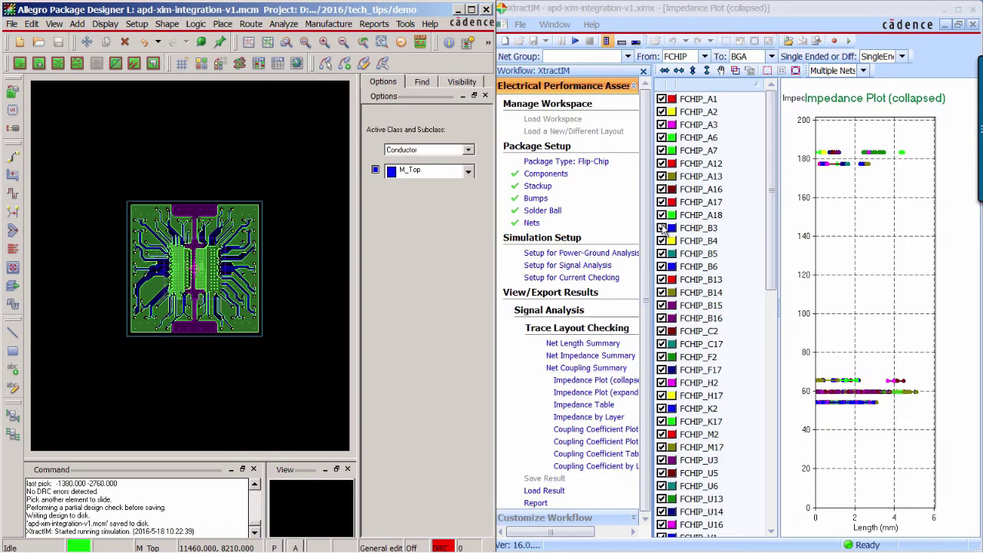
Step: Show Impedance by Layer and zoom in to confirm no high-impedance traces remain
left_click(589, 417)
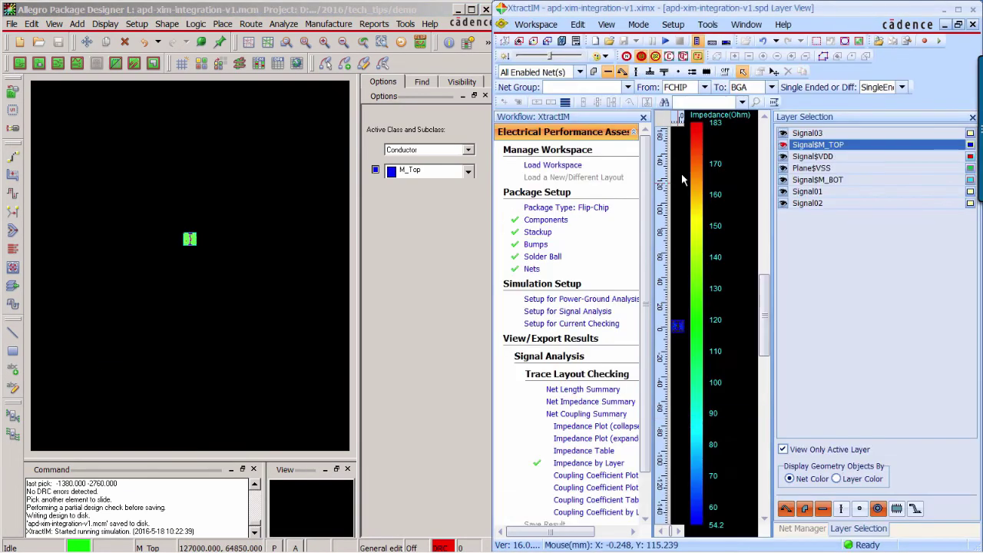
left_click(700, 42)
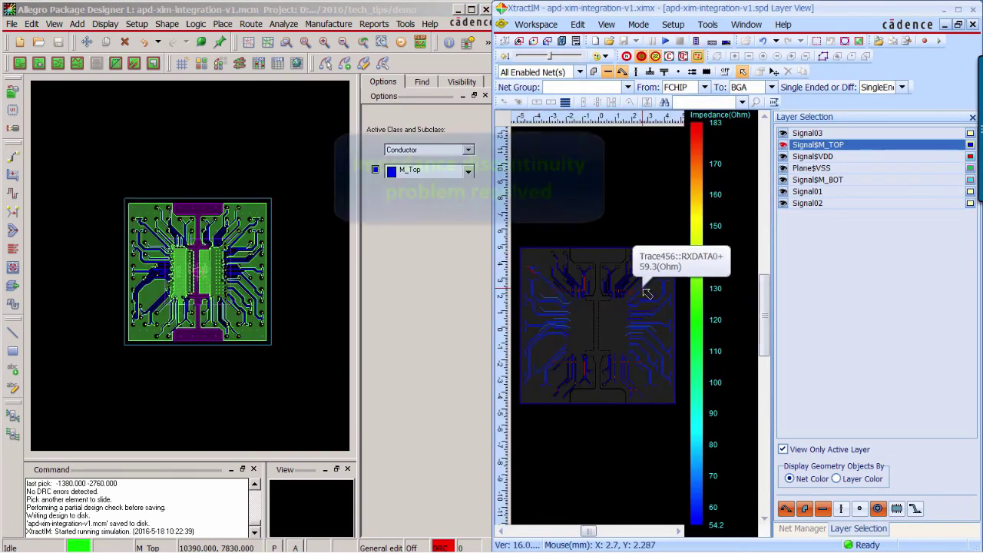
mouse_move(647, 294)
scroll(648, 294, "up", 2)
mouse_move(551, 281)
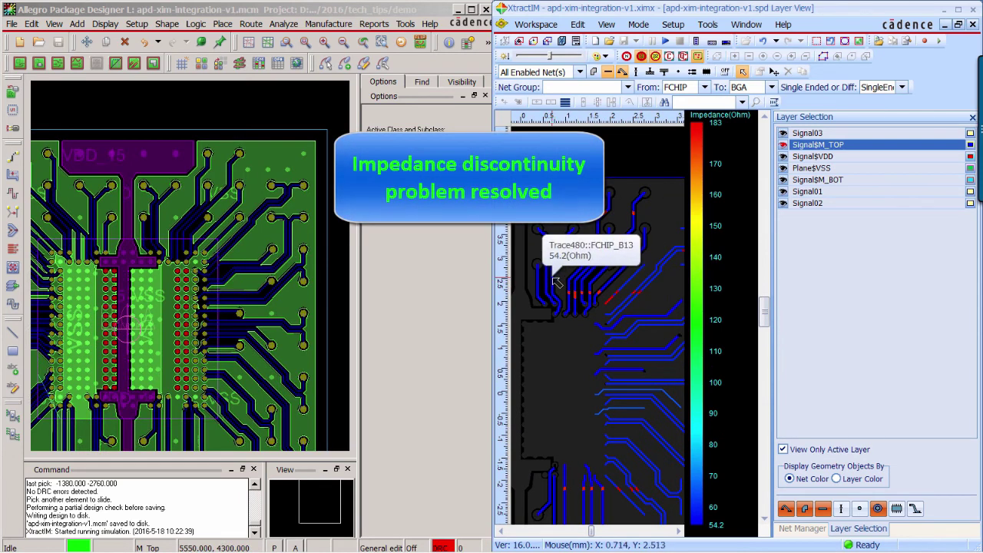
Step: Check Coupling Coefficient by Layer, then close XtractIM without saving changes
left_click(698, 42)
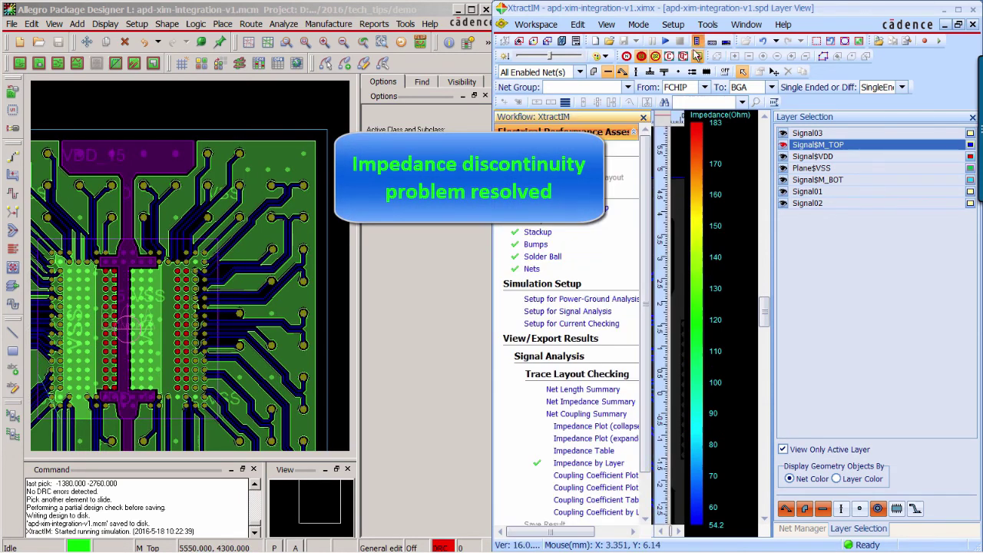
left_click(585, 512)
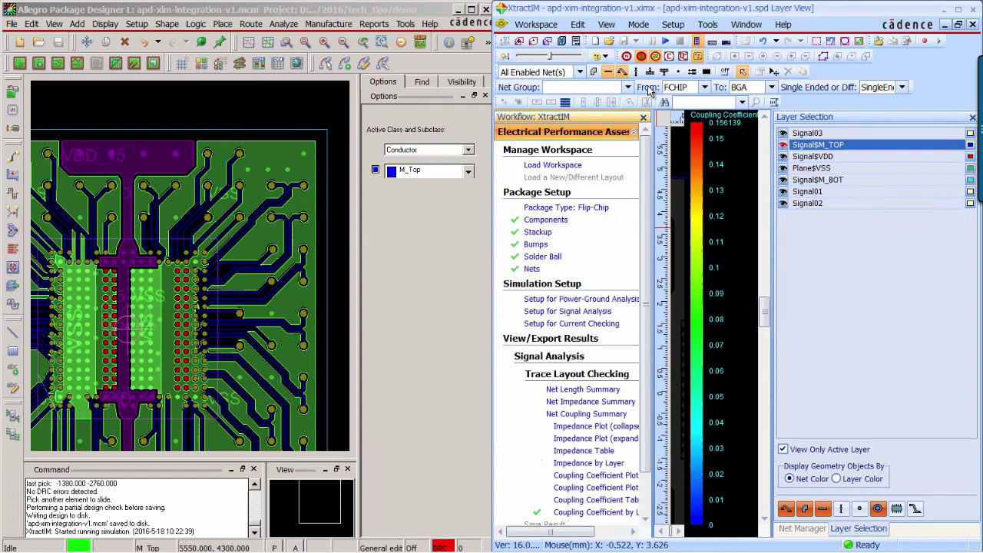
left_click(698, 41)
scroll(658, 212, "down", 3)
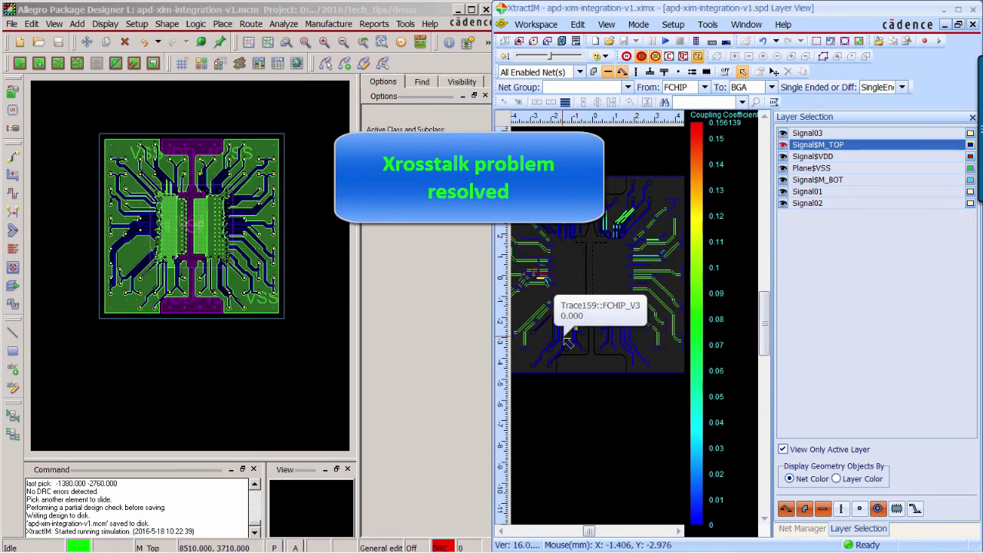
left_click(974, 10)
left_click(759, 313)
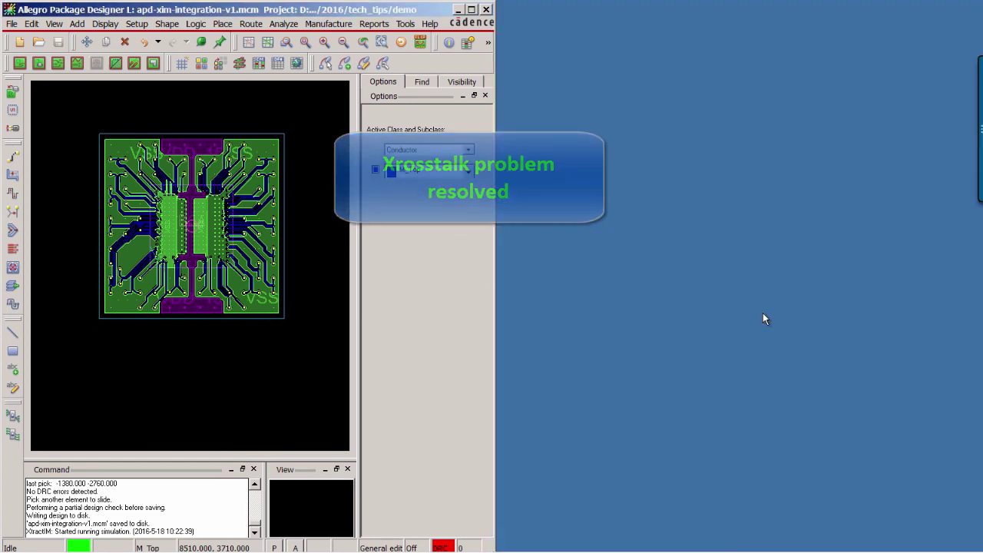
Step: Fit the package in view and run an XtractIM extraction of the whole design at 500 MHz
left_click(305, 44)
left_click(627, 178)
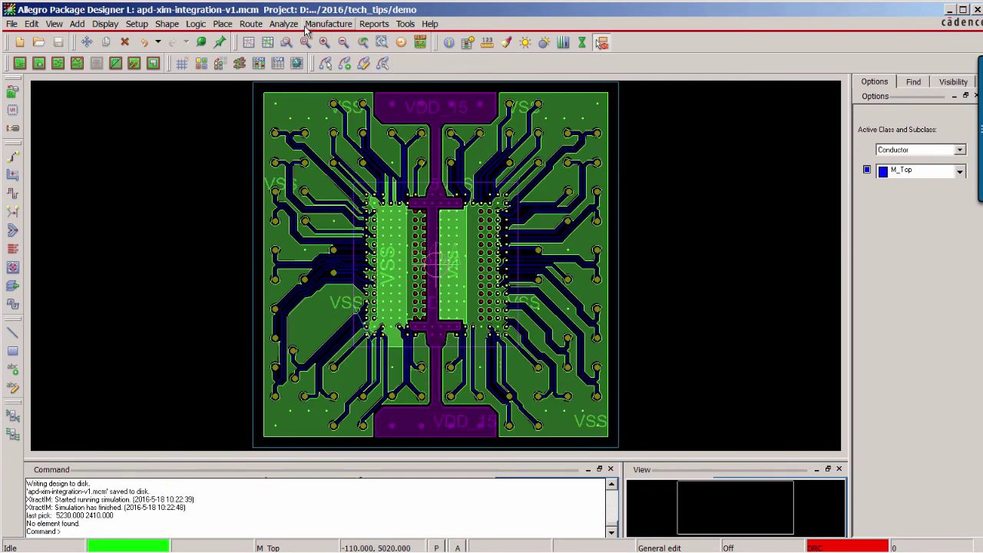
left_click(284, 24)
mouse_move(301, 157)
left_click(411, 174)
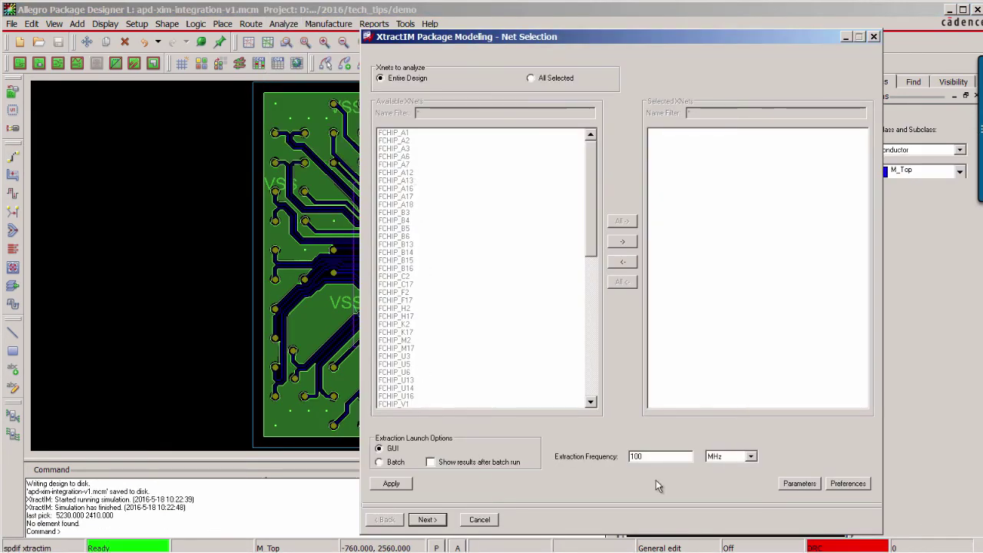
type("500")
left_click(427, 520)
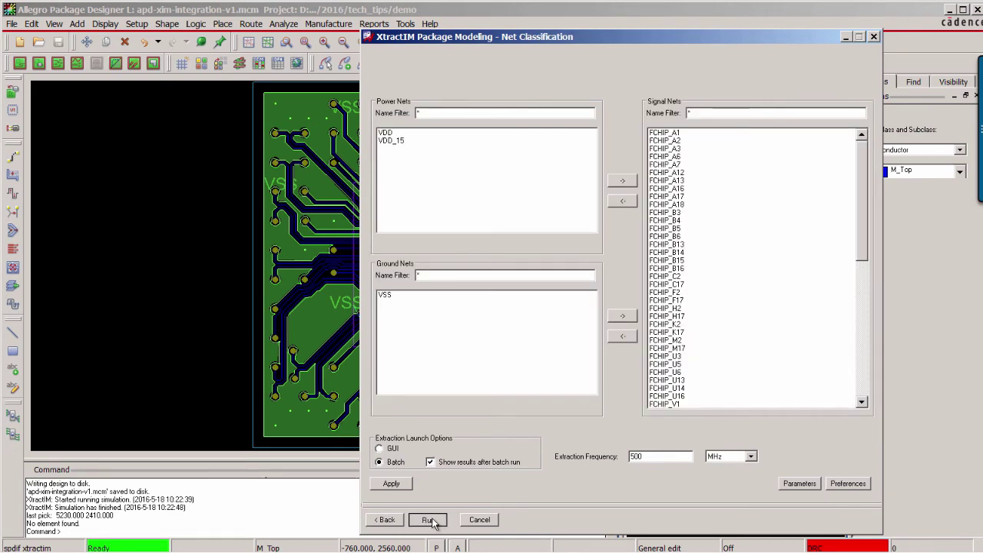
left_click(429, 520)
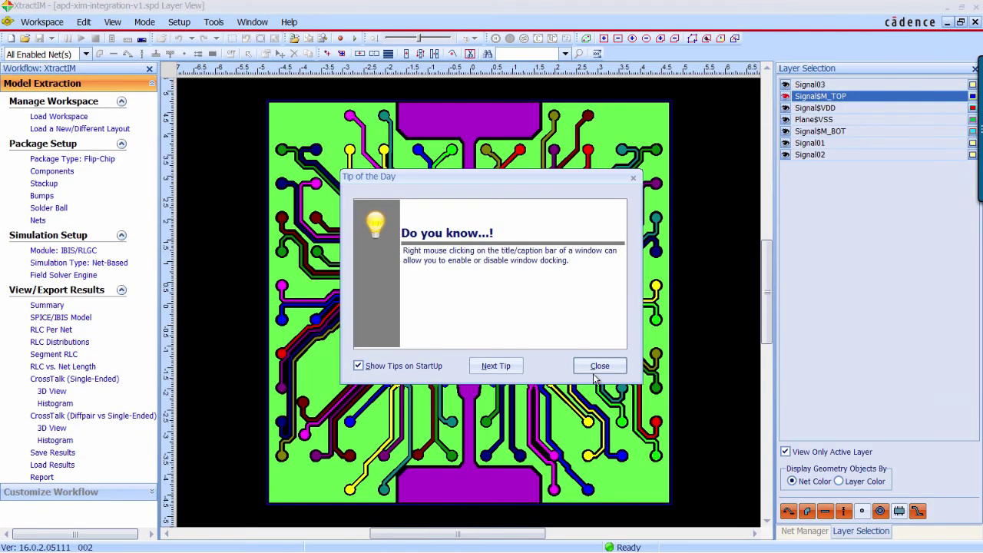
Step: Widen the results chart and plot per-net self inductance, then self capacitance in pF
left_click(598, 367)
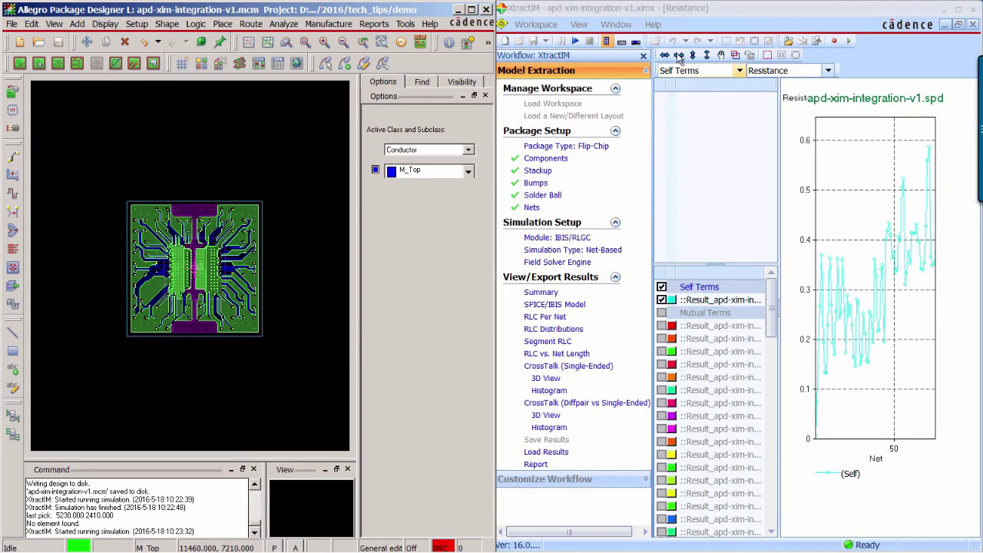
left_click(620, 43)
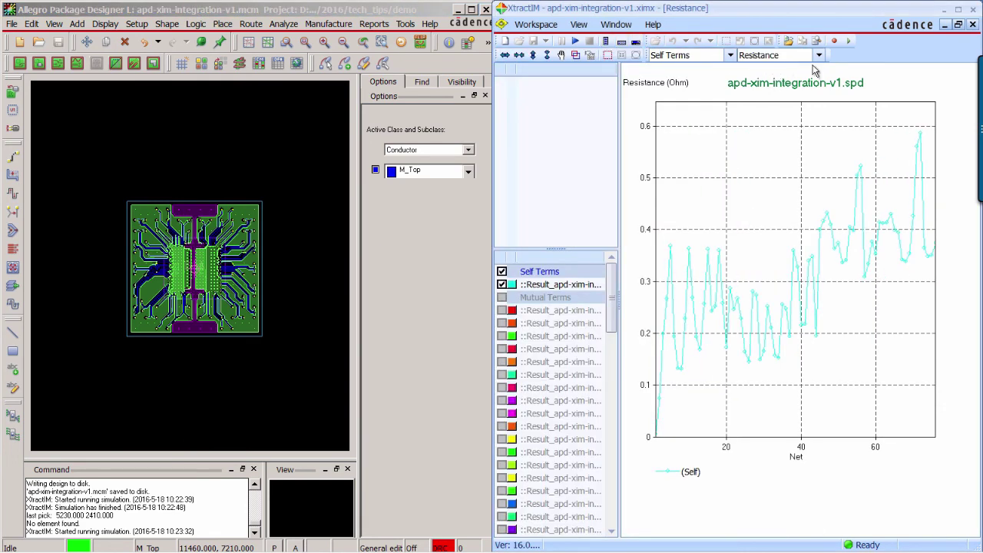
left_click(819, 55)
left_click(799, 79)
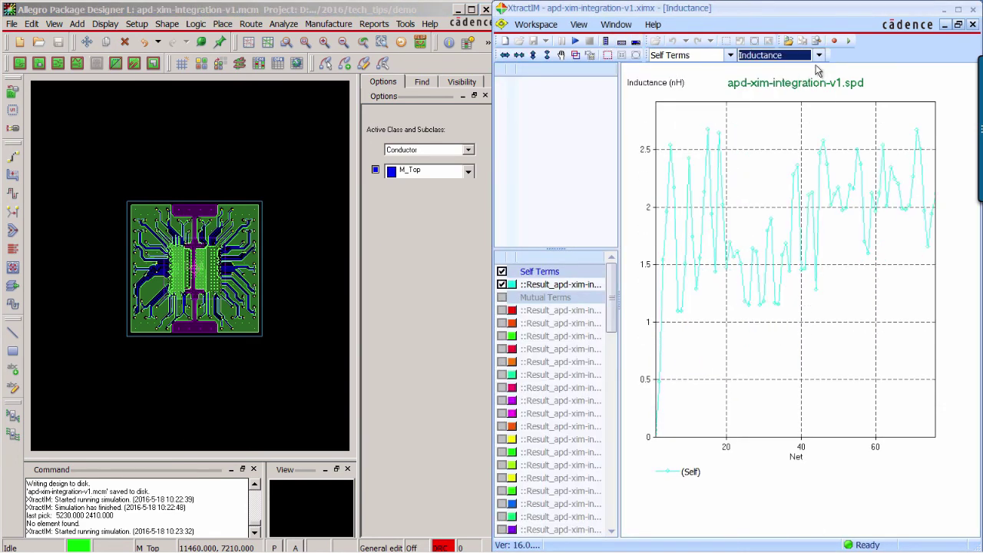
left_click(818, 55)
left_click(805, 94)
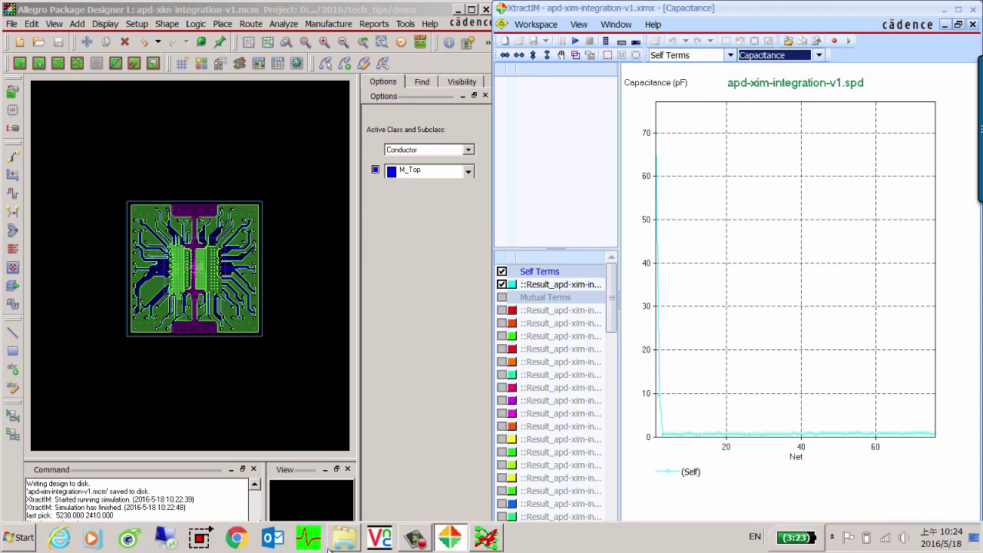
Step: Open apd-xim-integration-v1_PinModel.csv from the demo folder in Excel
left_click(344, 537)
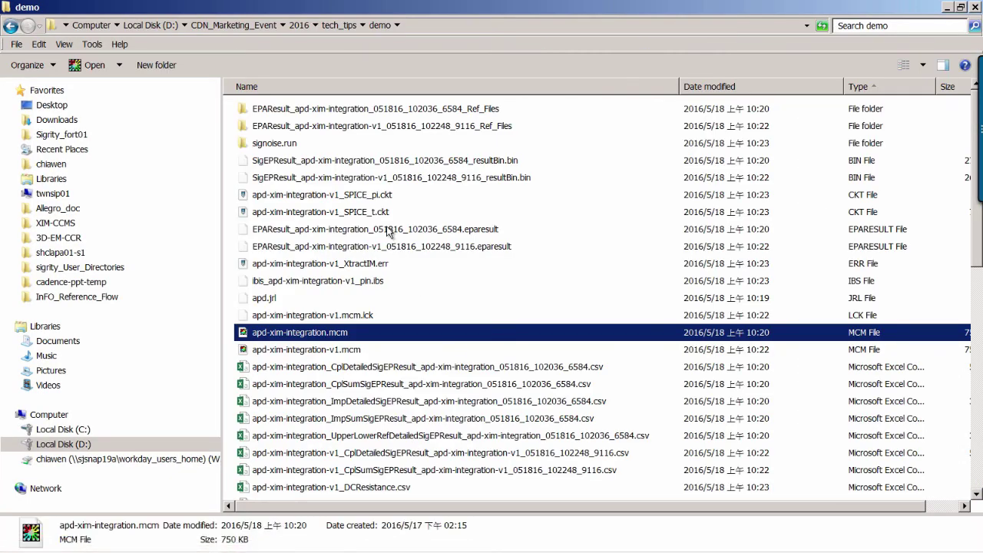
left_click(372, 200)
left_click(368, 213)
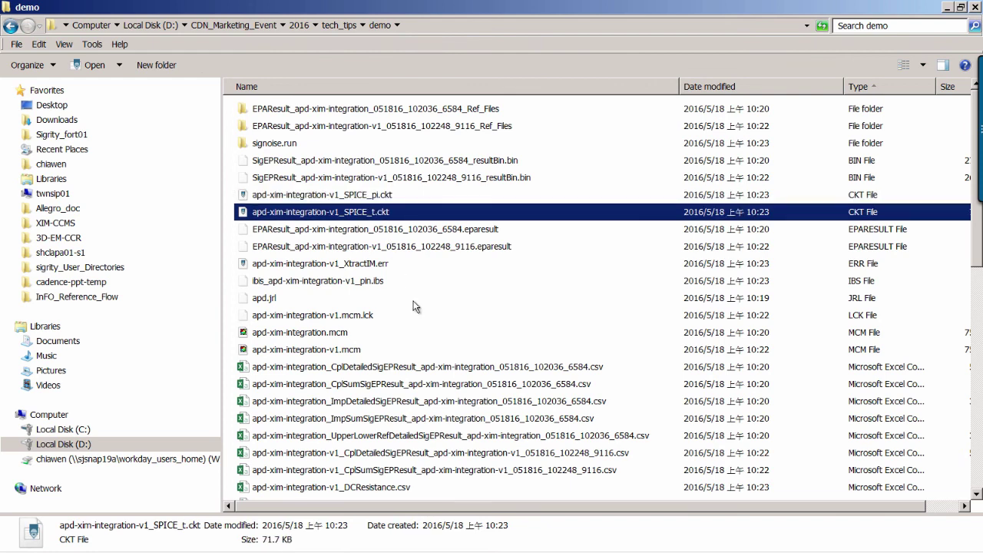
scroll(414, 307, "down", 3)
left_click(376, 392)
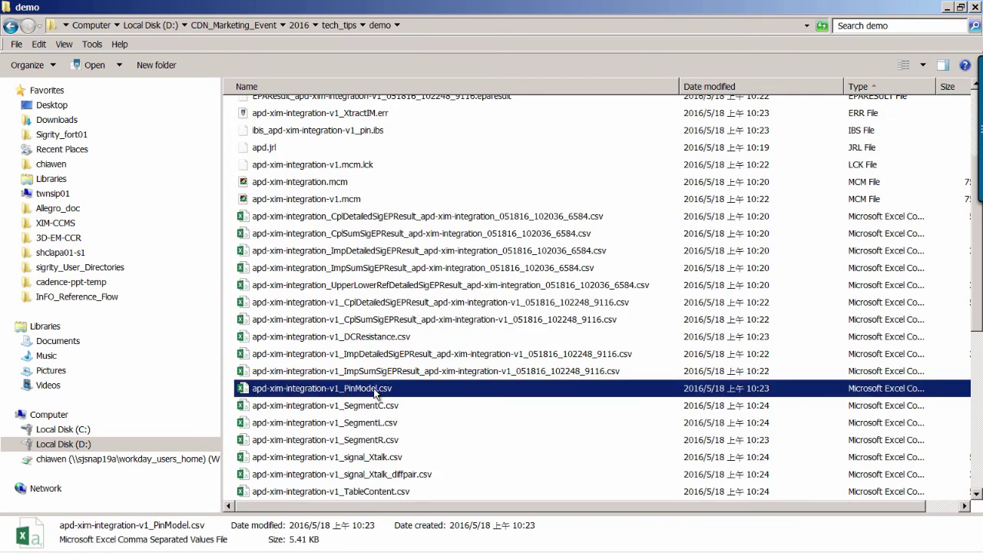
double_click(376, 390)
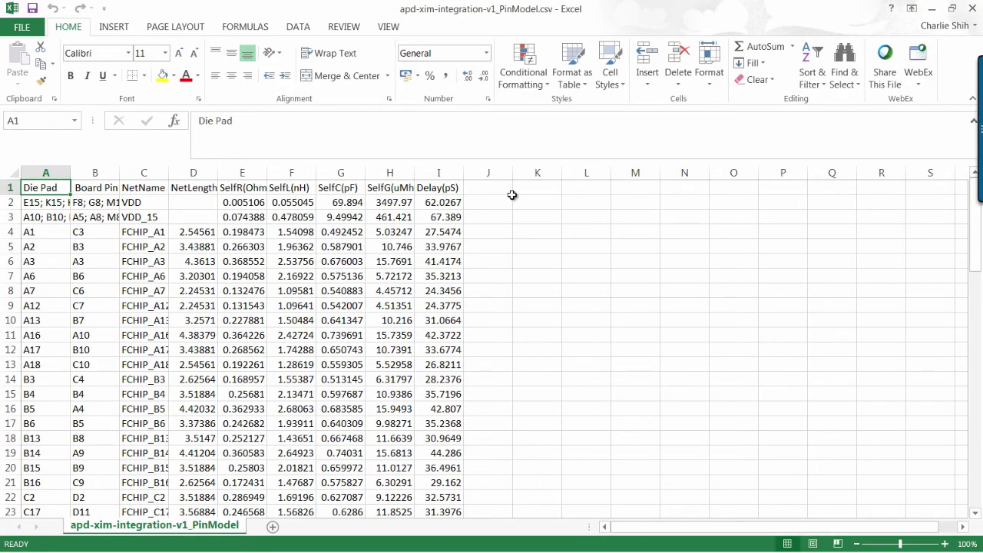
left_click(511, 227)
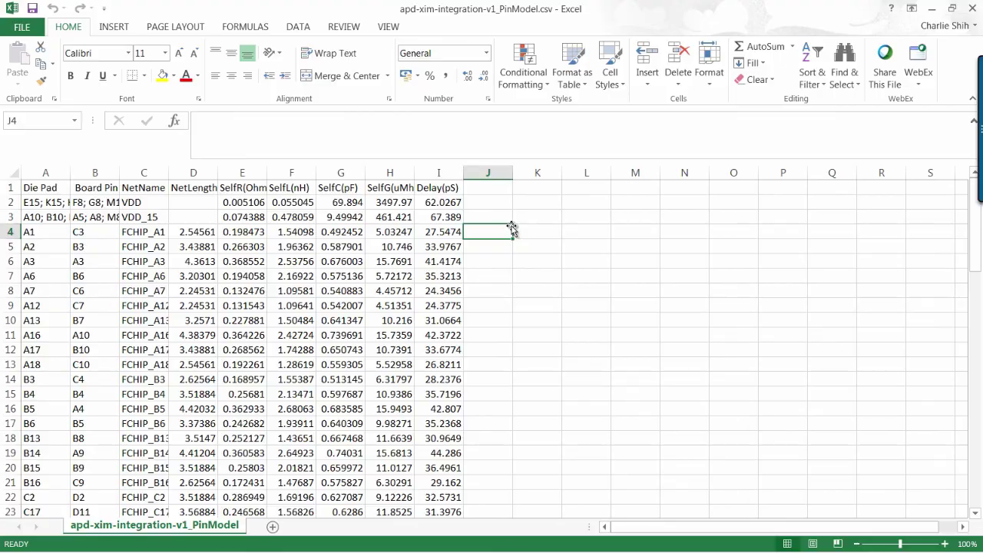